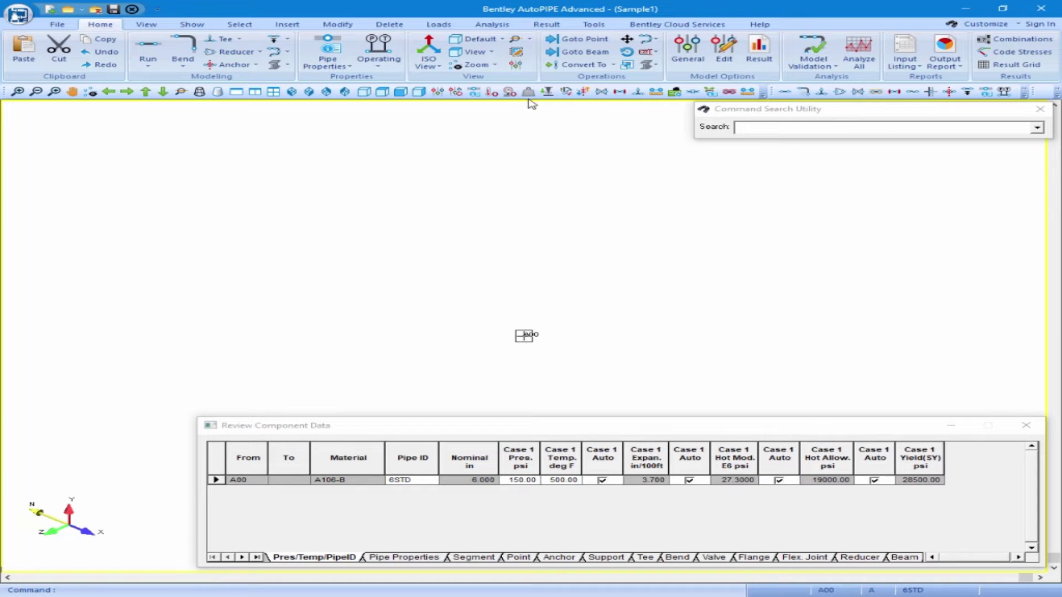
In Edit Options, change the default point name offset to 5 and apply.
left_click(593, 25)
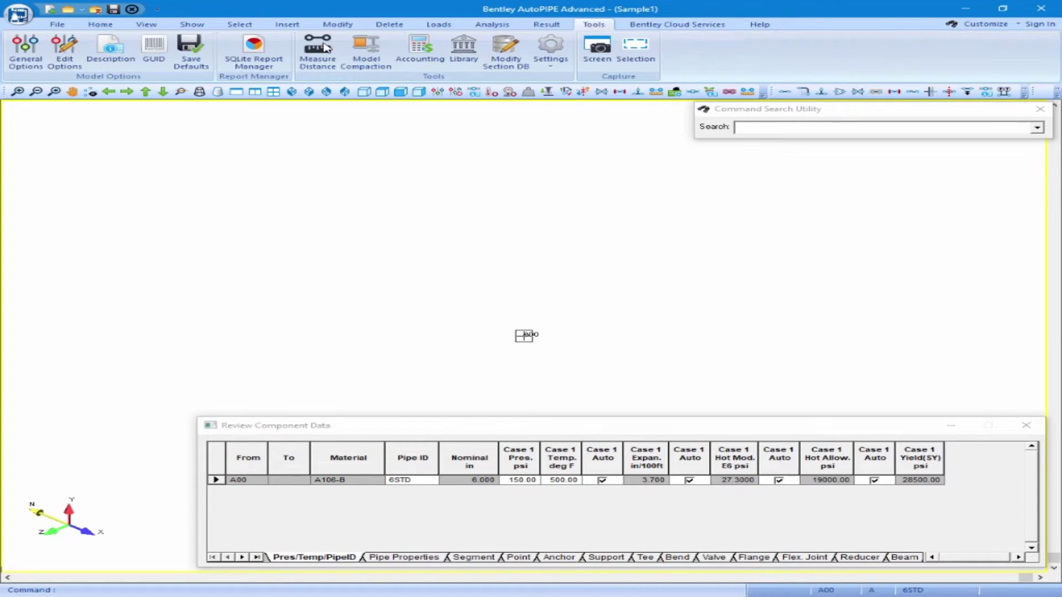
left_click(62, 65)
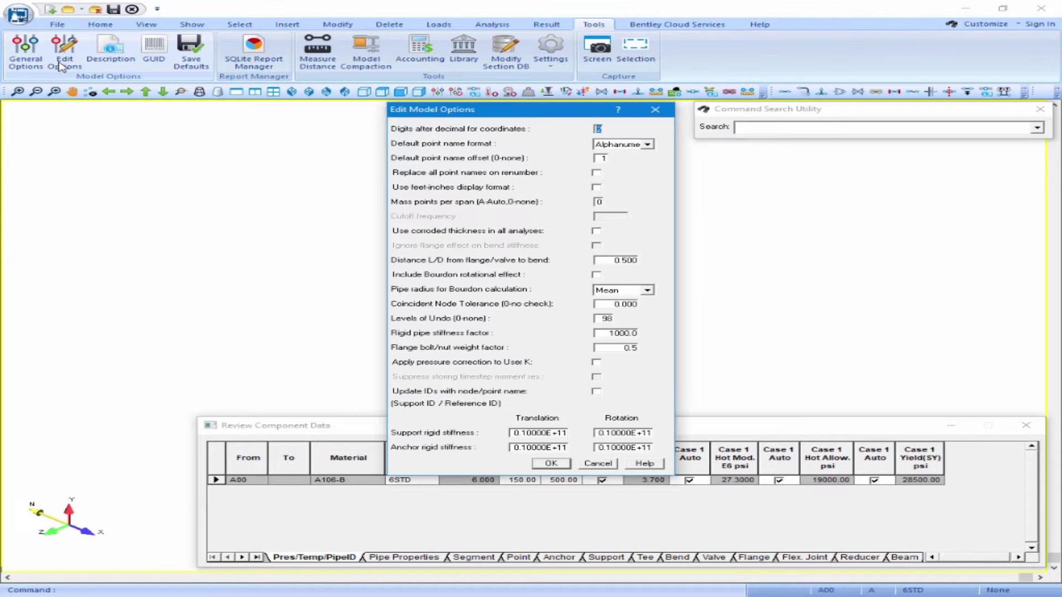
key("Tab")
key("Tab")
type("5")
left_click(562, 464)
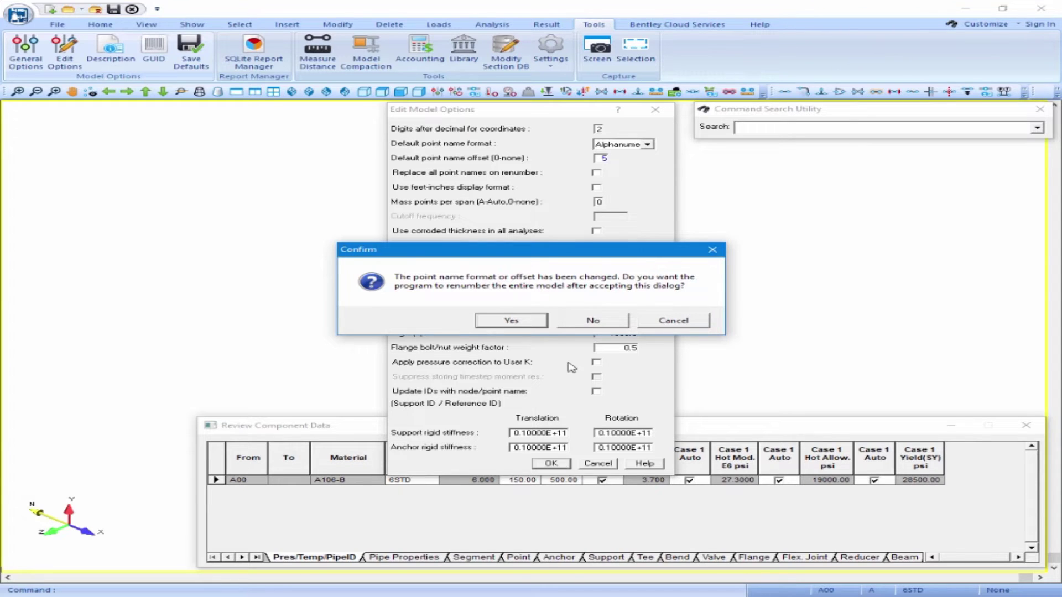
Accept renumbering the whole model despite the external loading files warning.
left_click(520, 324)
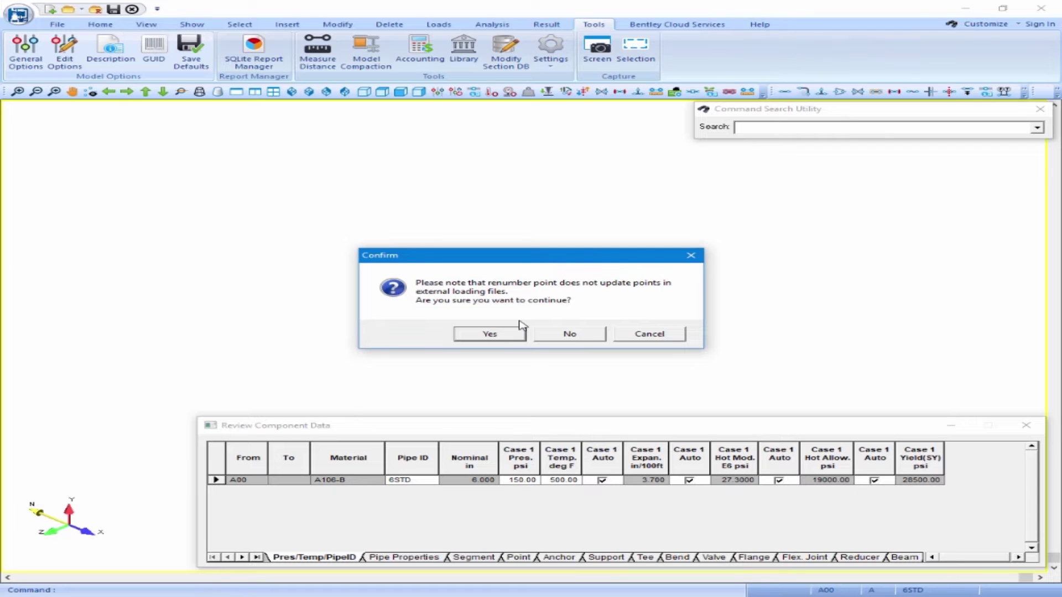
left_click(490, 334)
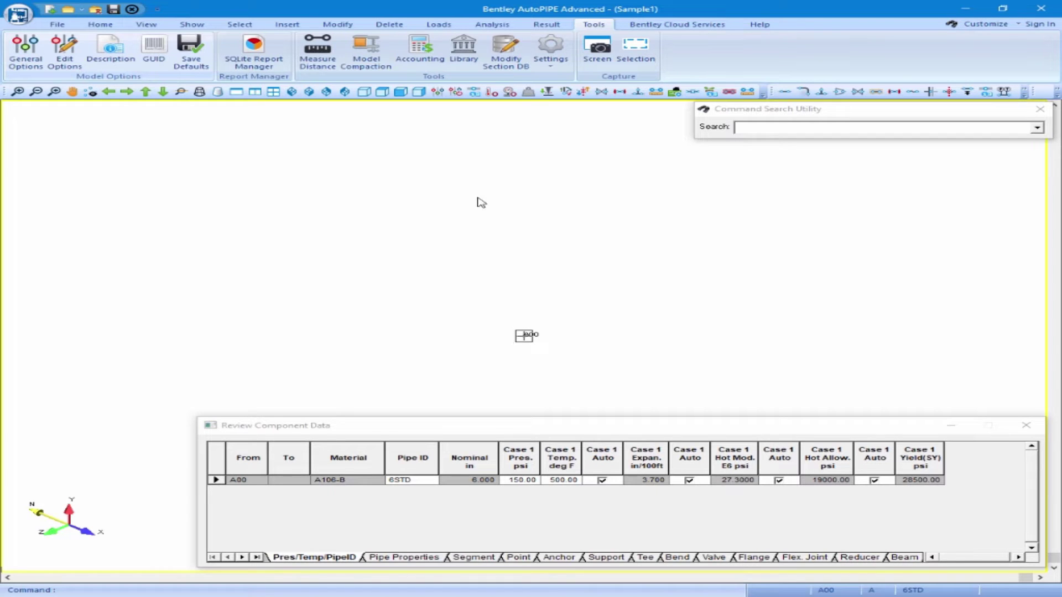
Add a Rigid anchor at point A00 with zero thermal movements.
left_click(289, 24)
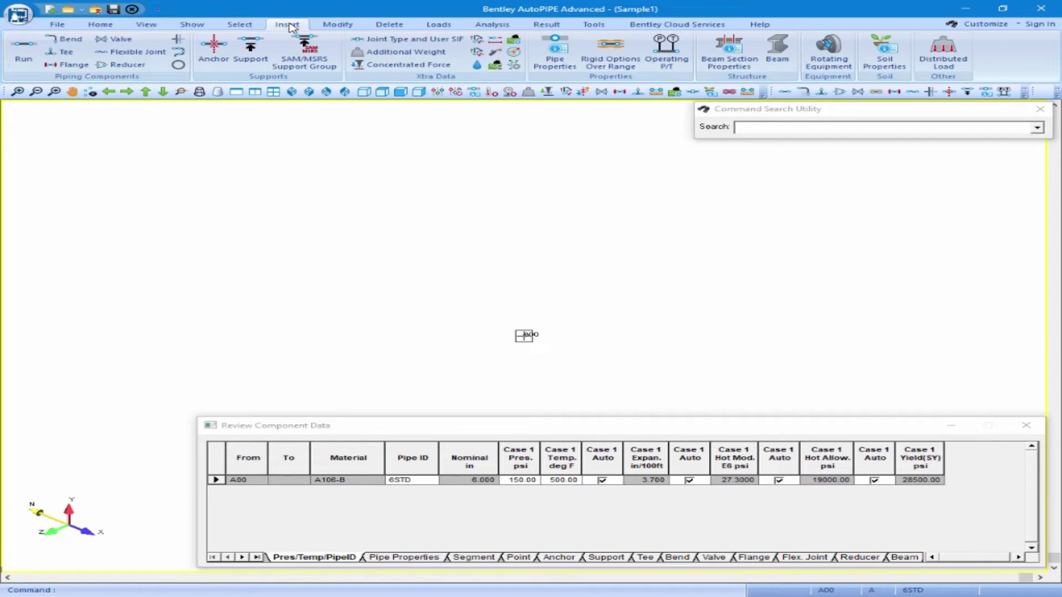
left_click(215, 60)
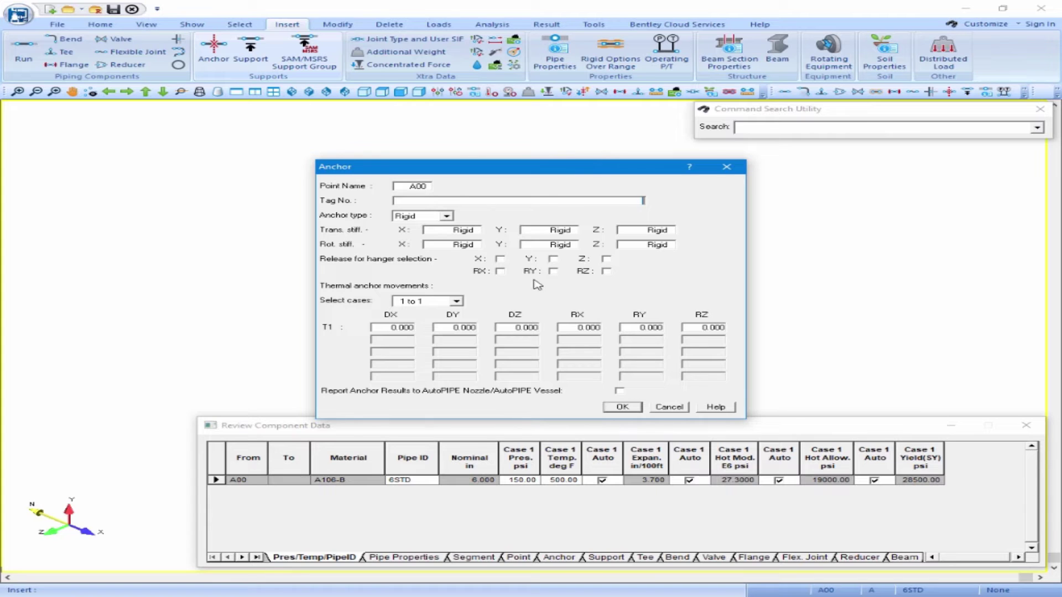
left_click(625, 409)
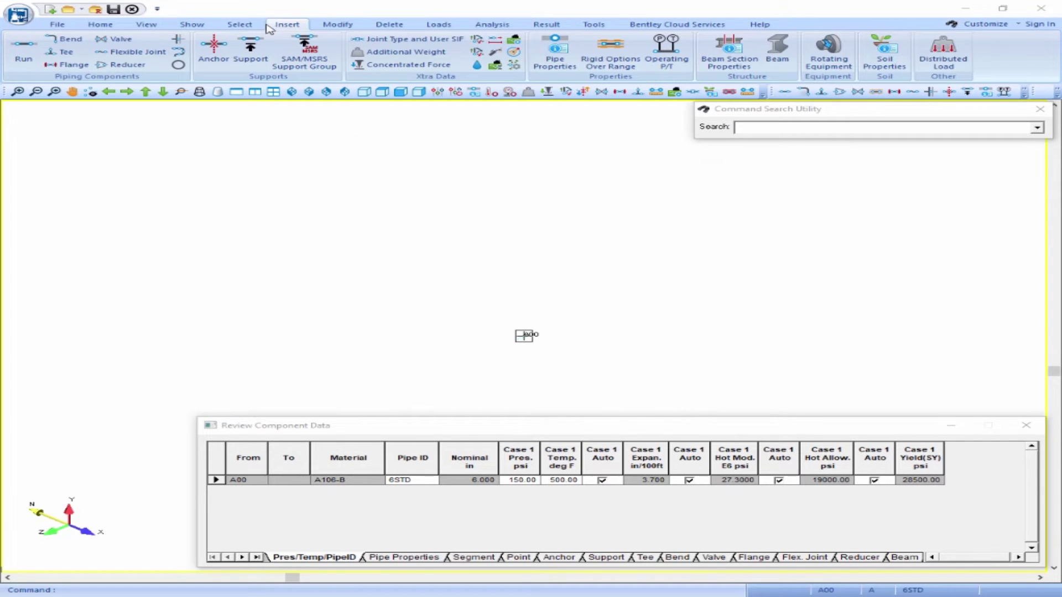
Insert welding tee point A05 with a DX offset of 10 from A00.
left_click(62, 53)
key("Tab")
key("Tab")
key("Tab")
key("Tab")
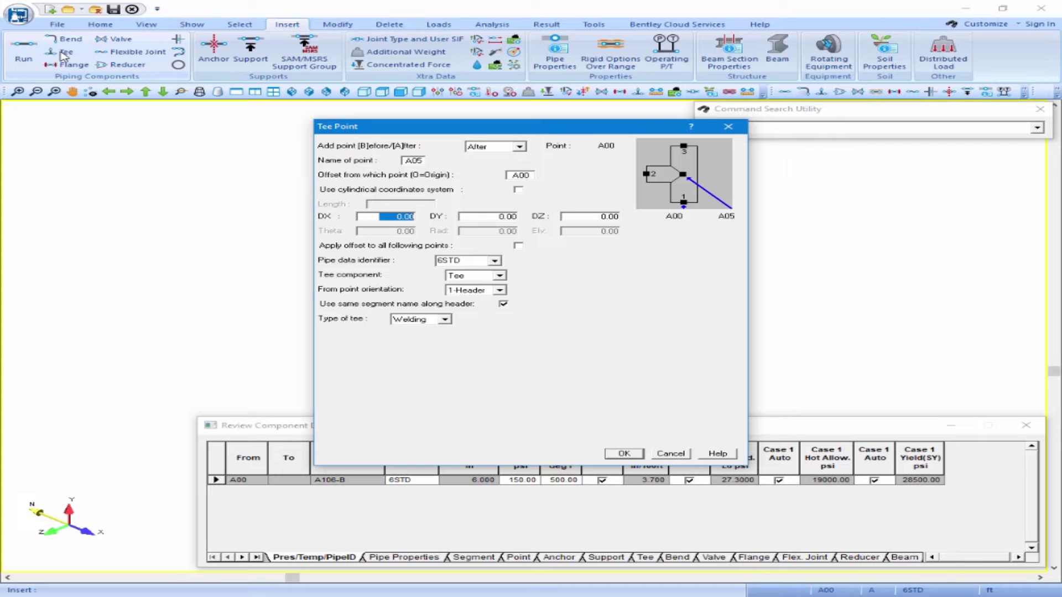
type("10")
key("Tab")
key("Tab")
key("Tab")
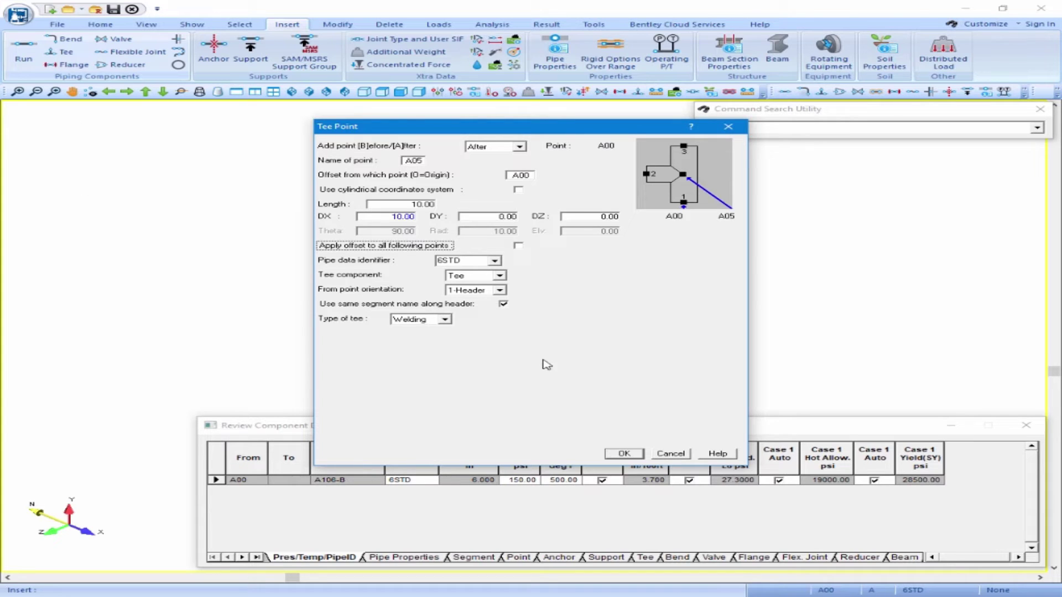
left_click(624, 453)
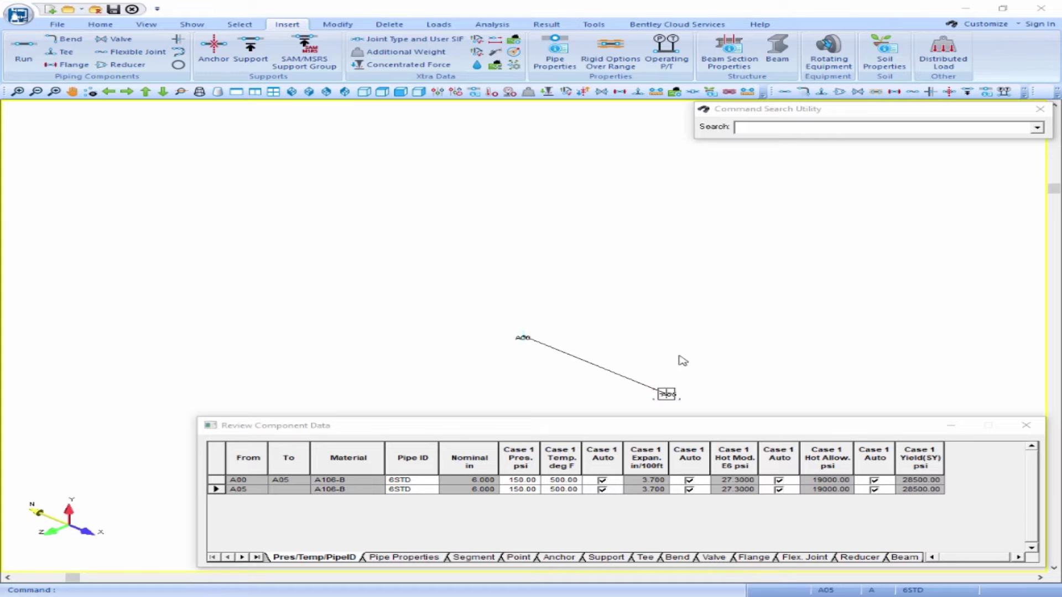
Switch to wire-frame then solid model view, zoom on A00, and close the component grid.
left_click(146, 24)
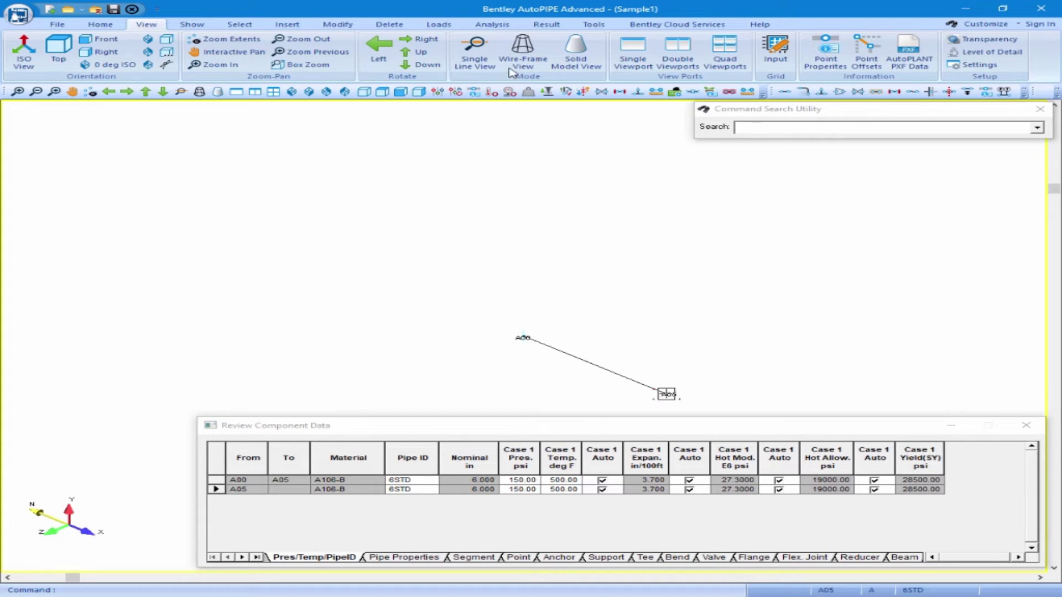
left_click(524, 58)
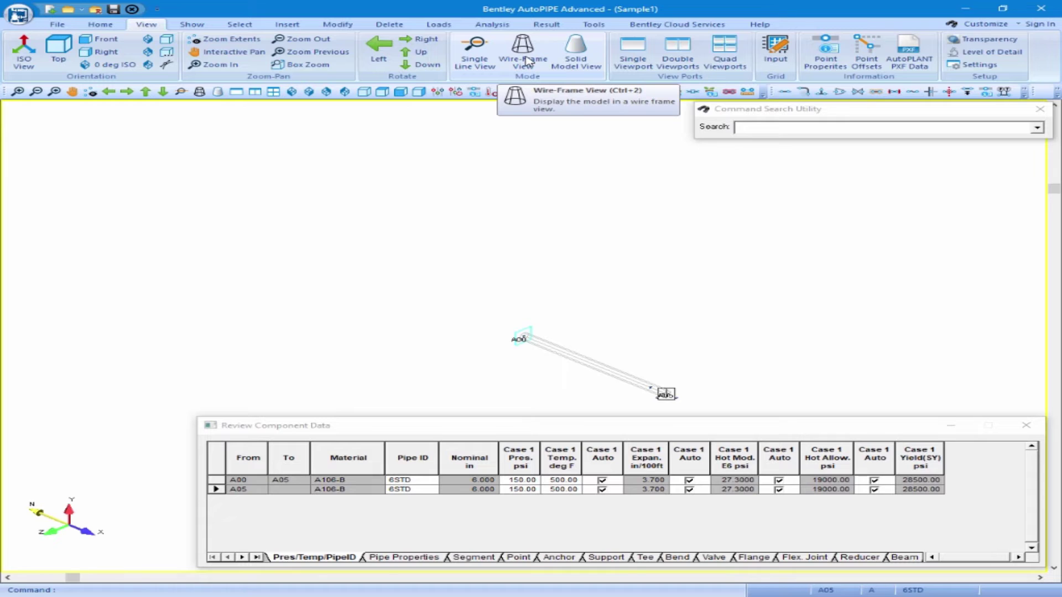
left_click(575, 59)
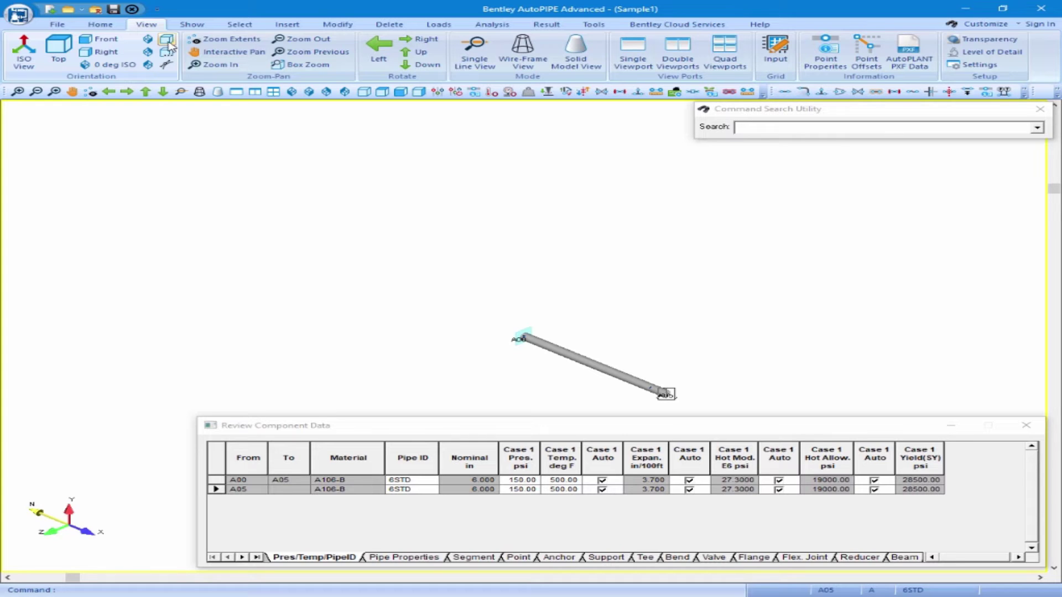
left_click(168, 40)
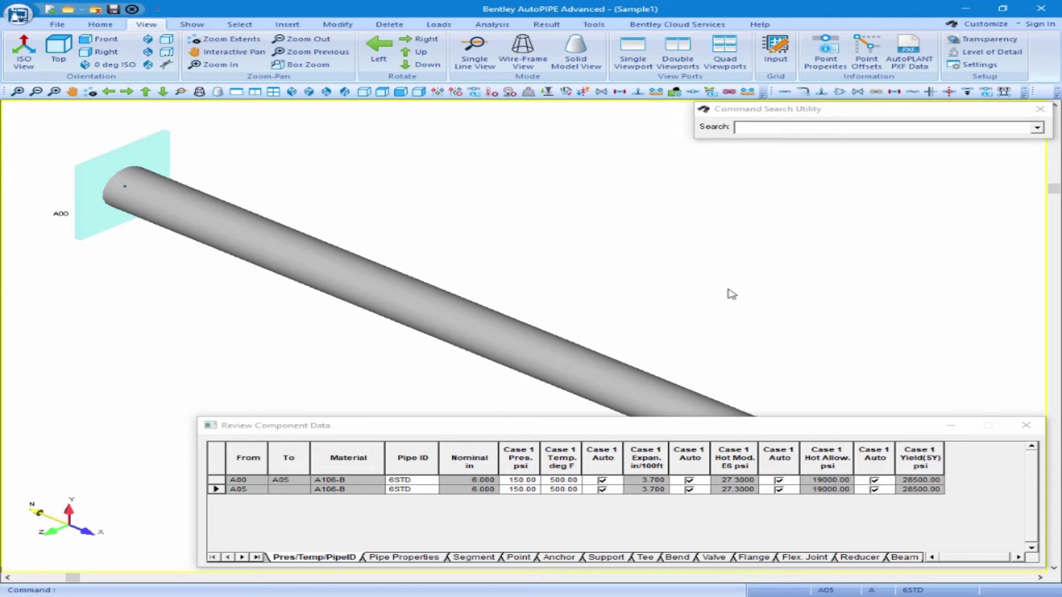
left_click(1025, 425)
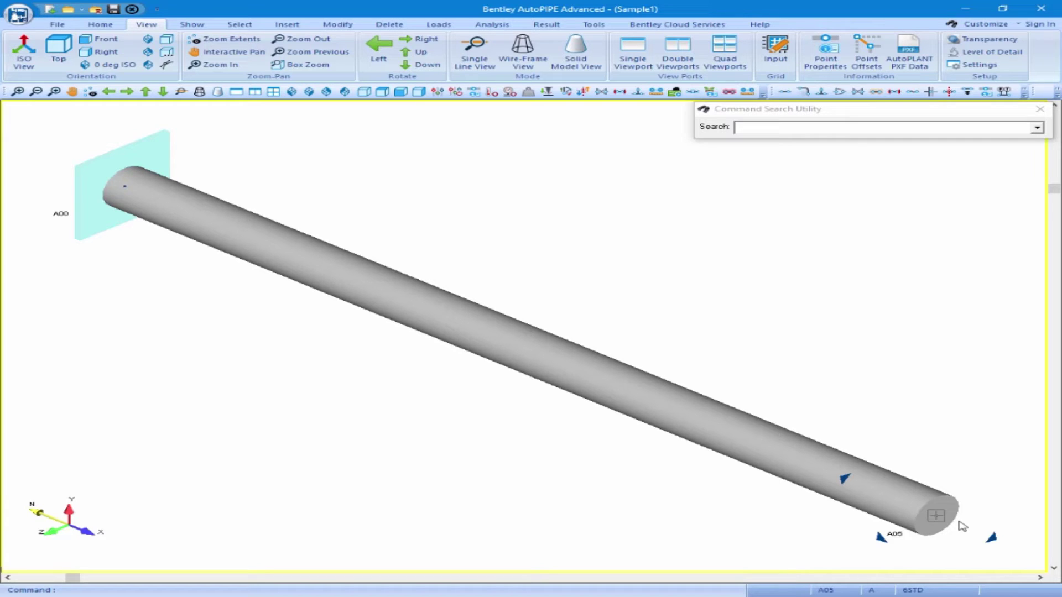
Insert bend point A10 with a length of 5 along X after A05.
left_click(292, 26)
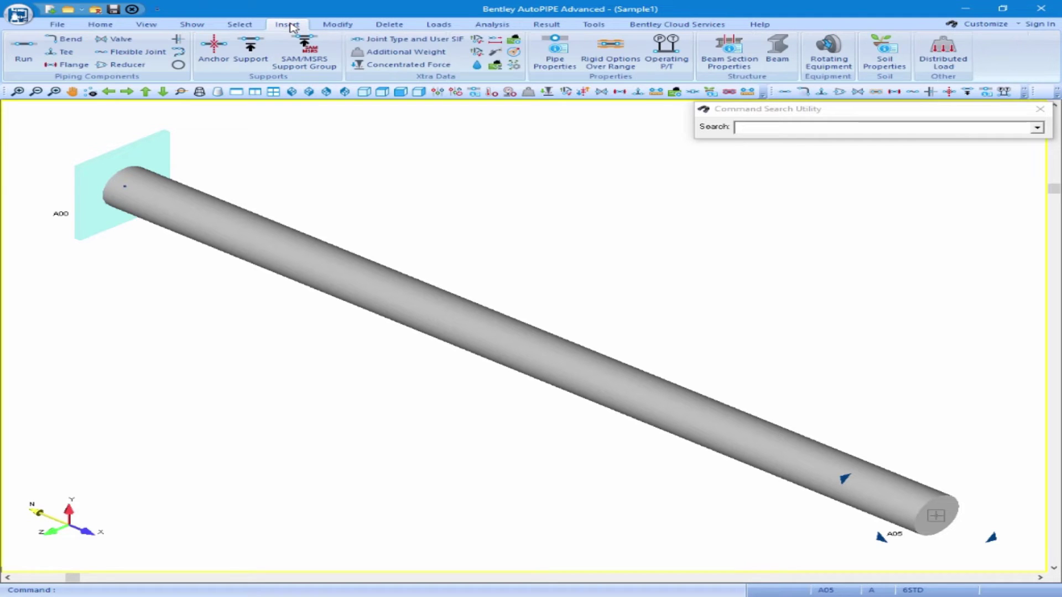
left_click(68, 39)
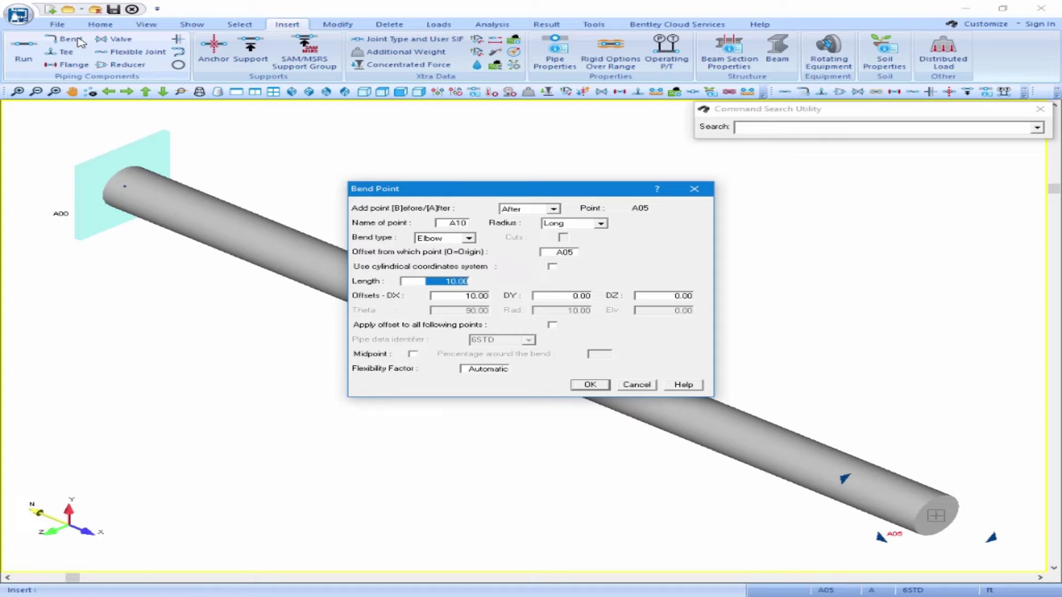
type("5")
key("Tab")
left_click(589, 385)
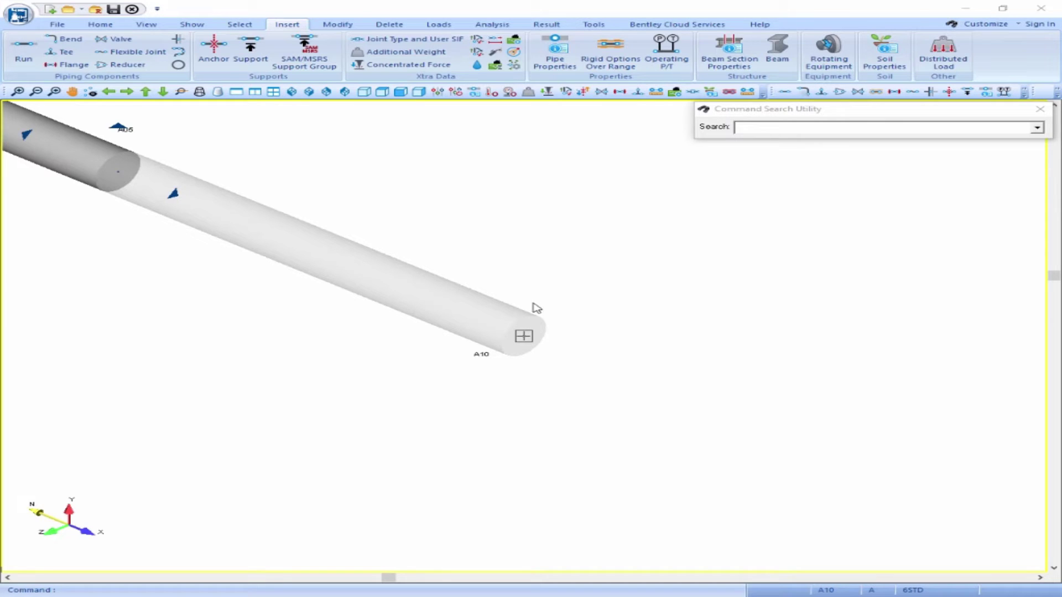
Add bend point A15 after A10 with a DY offset of -3.
left_click(78, 41)
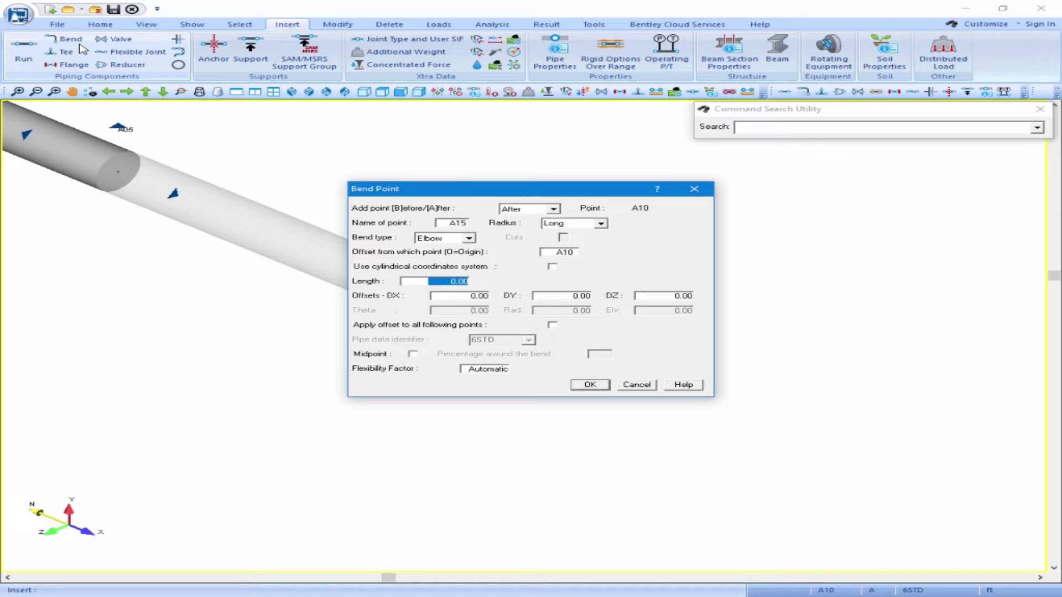
key("Tab")
key("Tab")
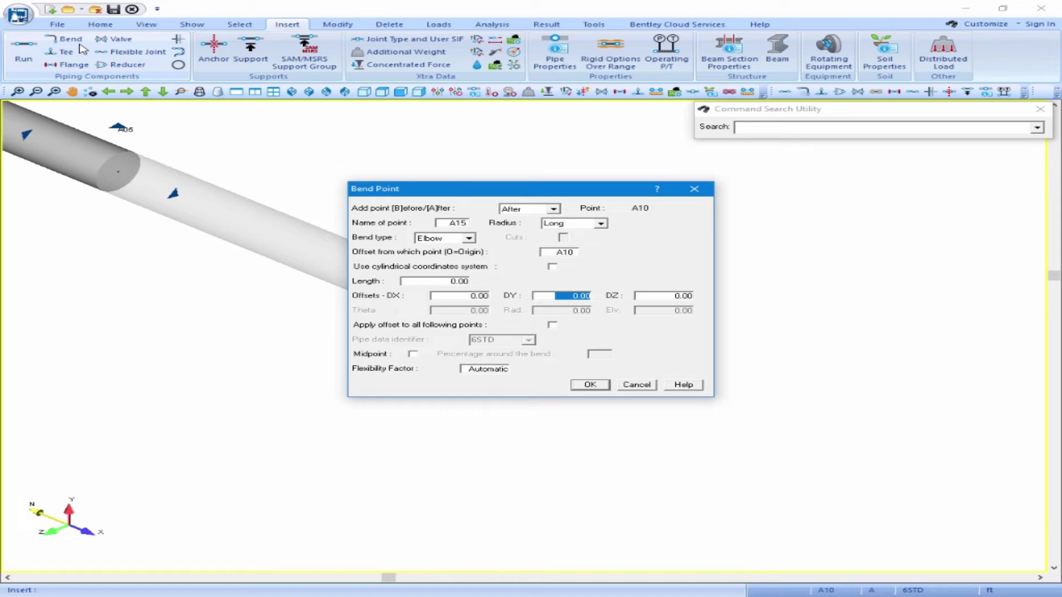
key("BackSpace")
type("-3")
key("Tab")
key("Tab")
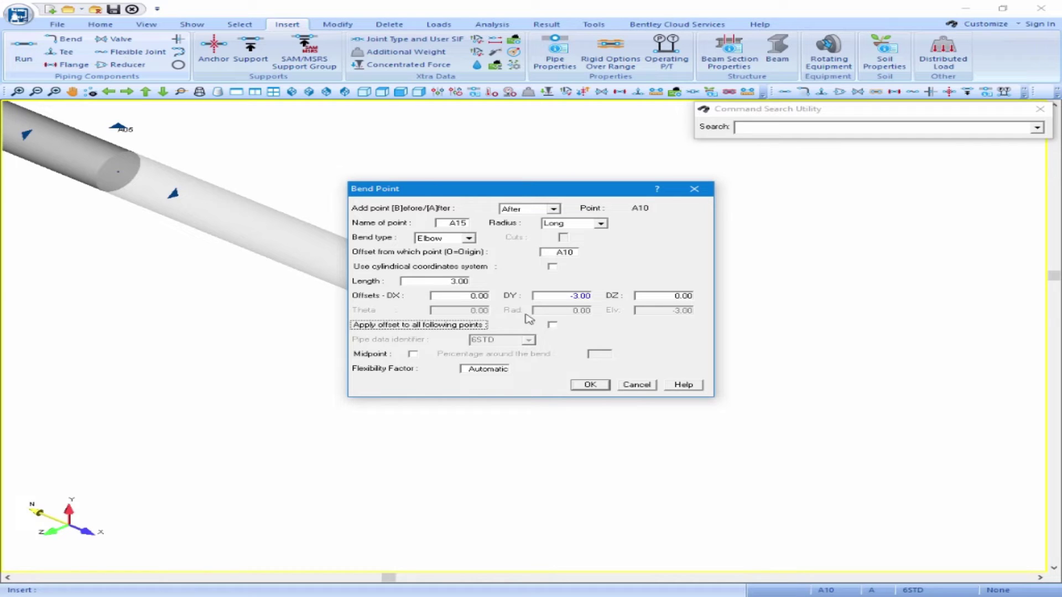
left_click(596, 389)
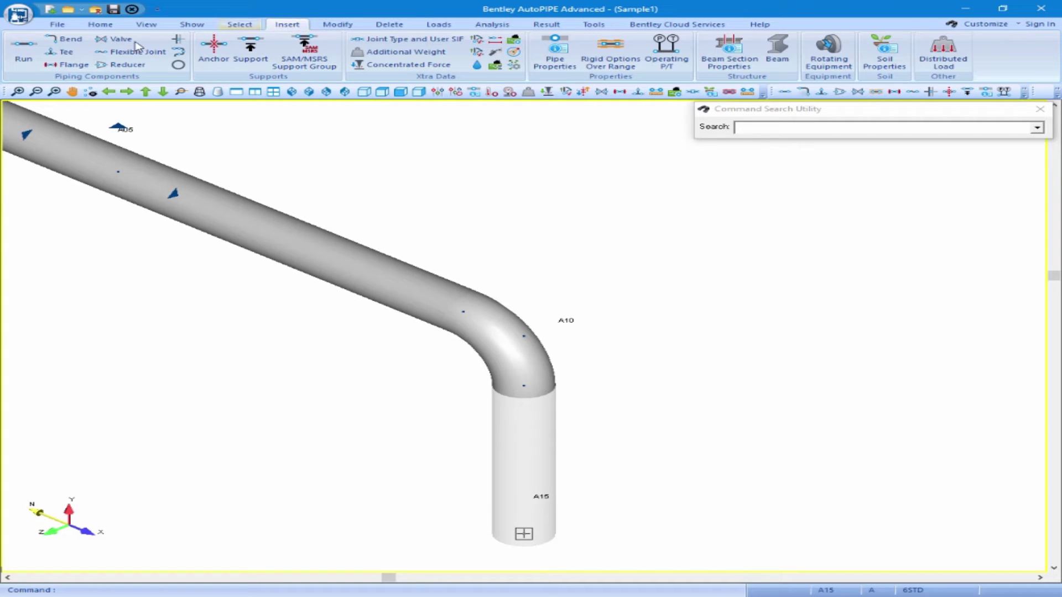
Insert run point A20 after A15 with a DZ offset of 5.
left_click(23, 55)
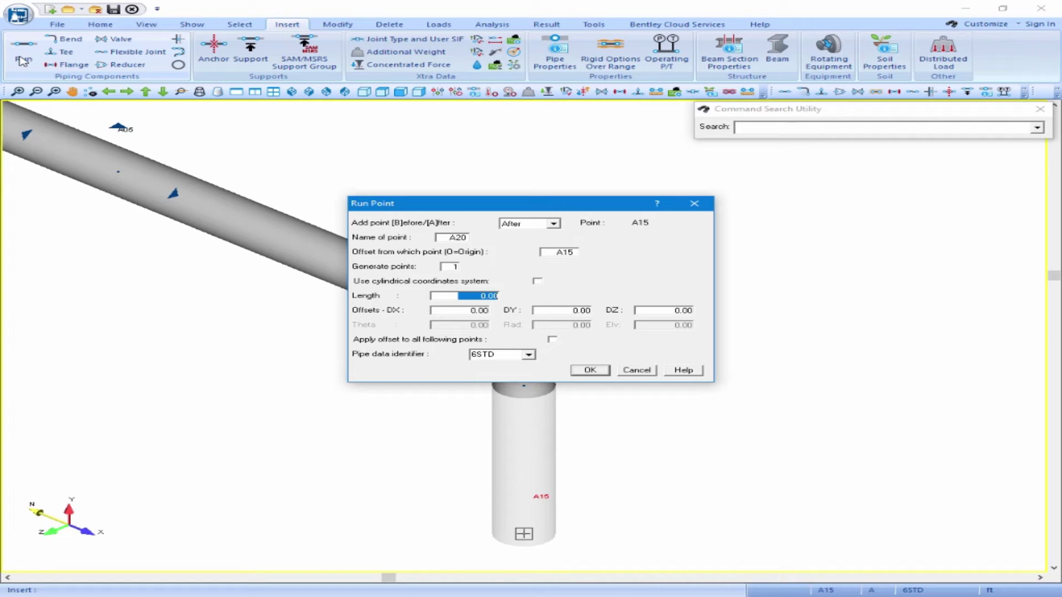
key("Tab")
key("Tab")
key("Tab")
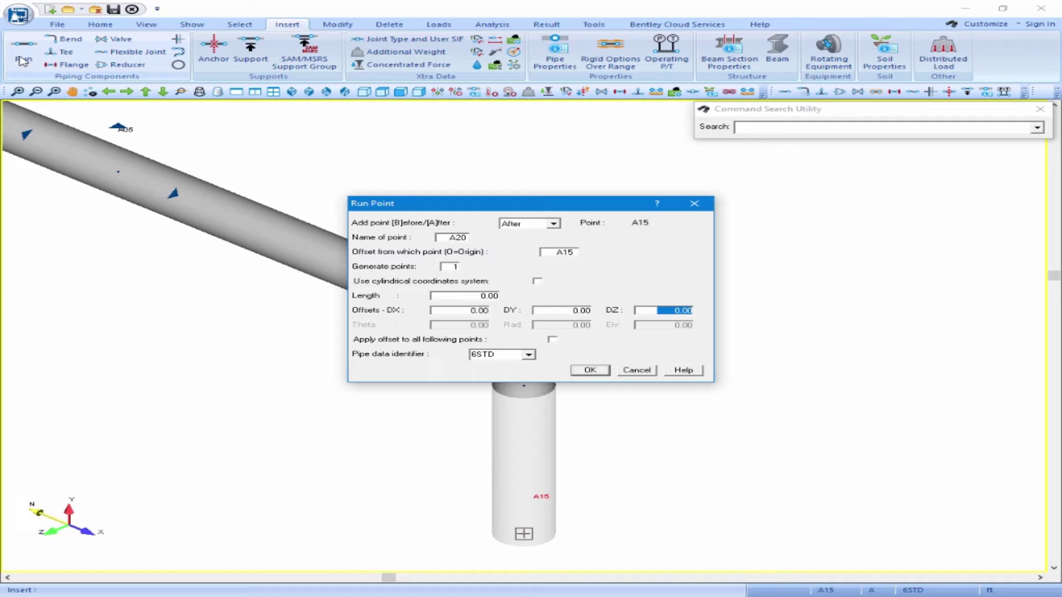
type("5")
key("Tab")
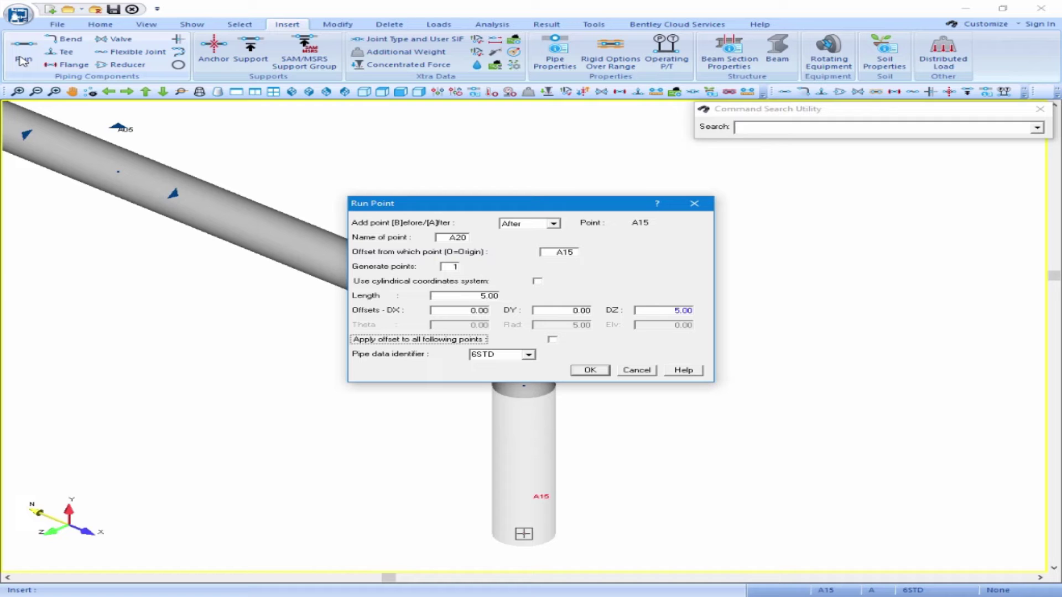
left_click(589, 370)
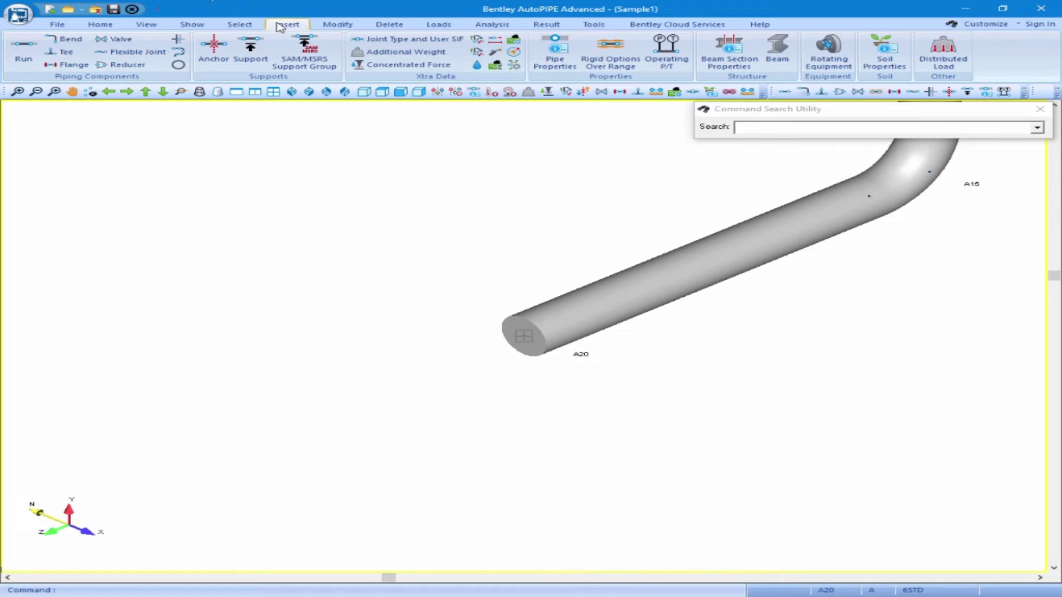
Anchor point A20, then show the full model in the extent default ISO view.
left_click(215, 60)
left_click(618, 408)
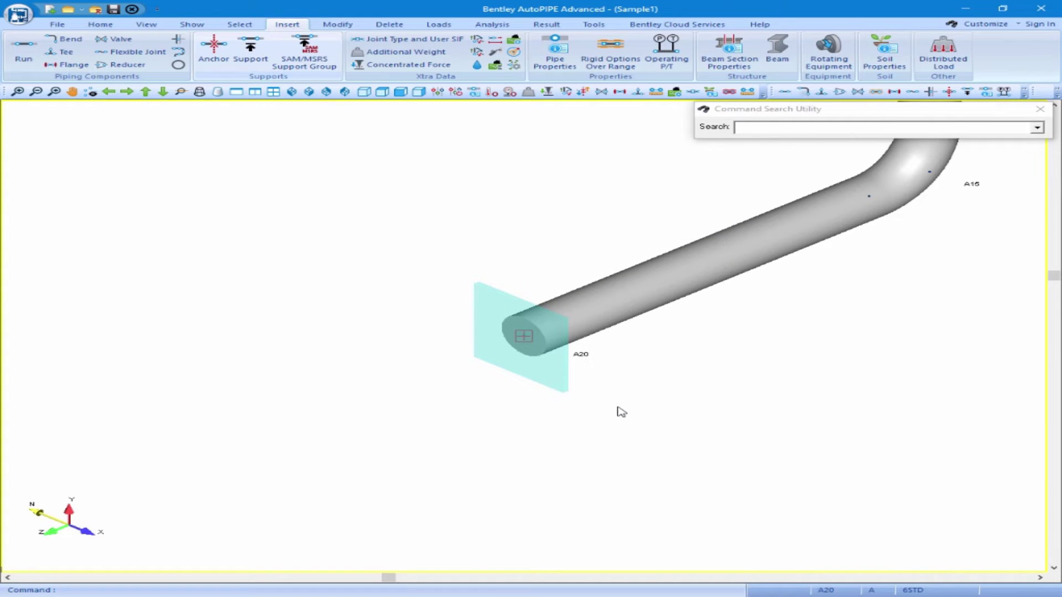
left_click(146, 25)
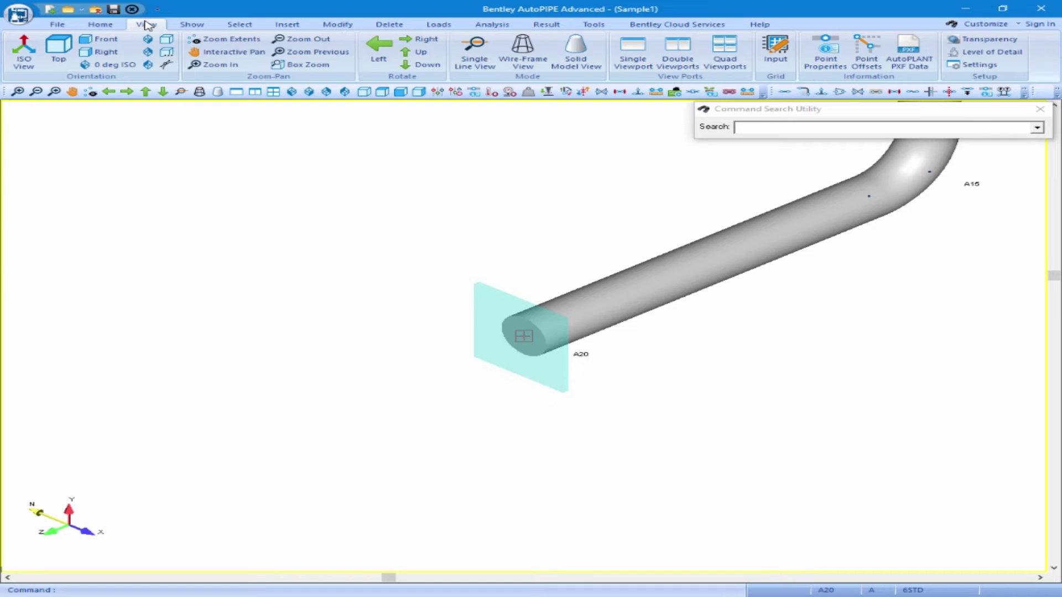
left_click(166, 41)
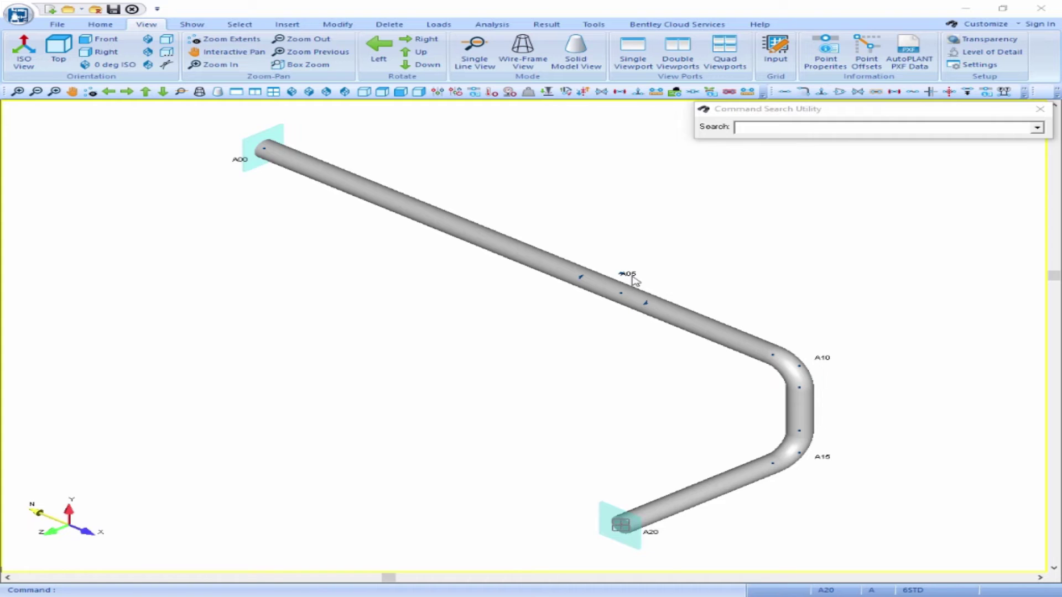
Zoom in around tee point A05 and select it as the insertion point.
scroll(629, 276, "up", 4)
scroll(629, 274, "up", 2)
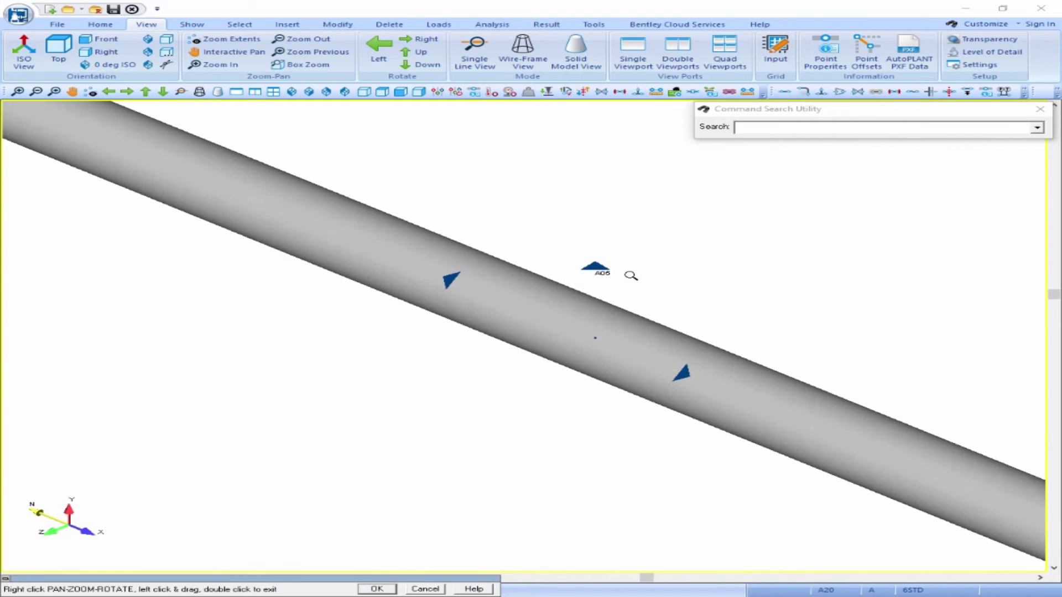
scroll(631, 276, "up", 1)
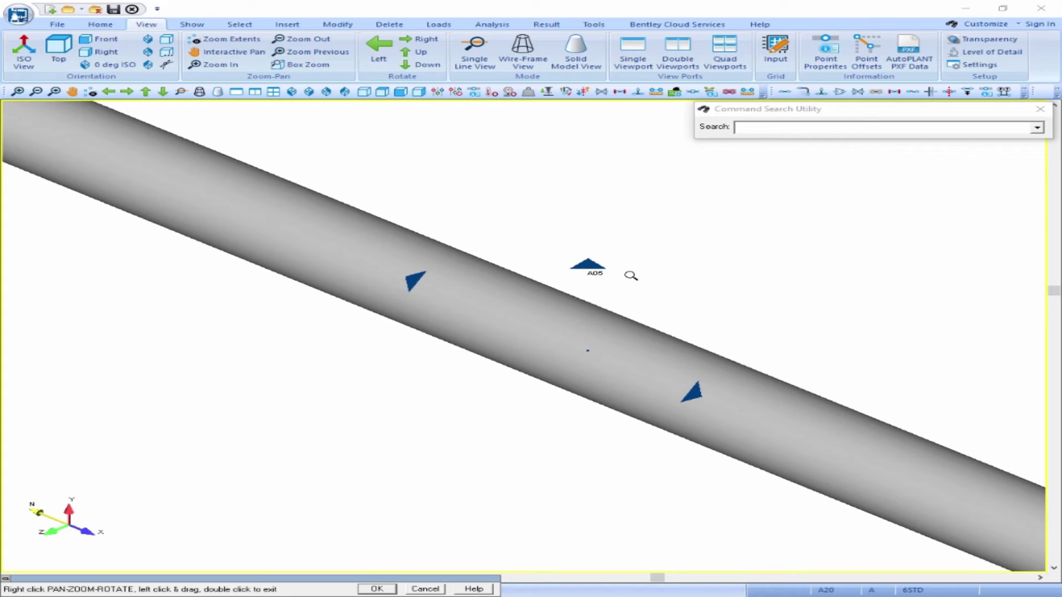
double_click(605, 271)
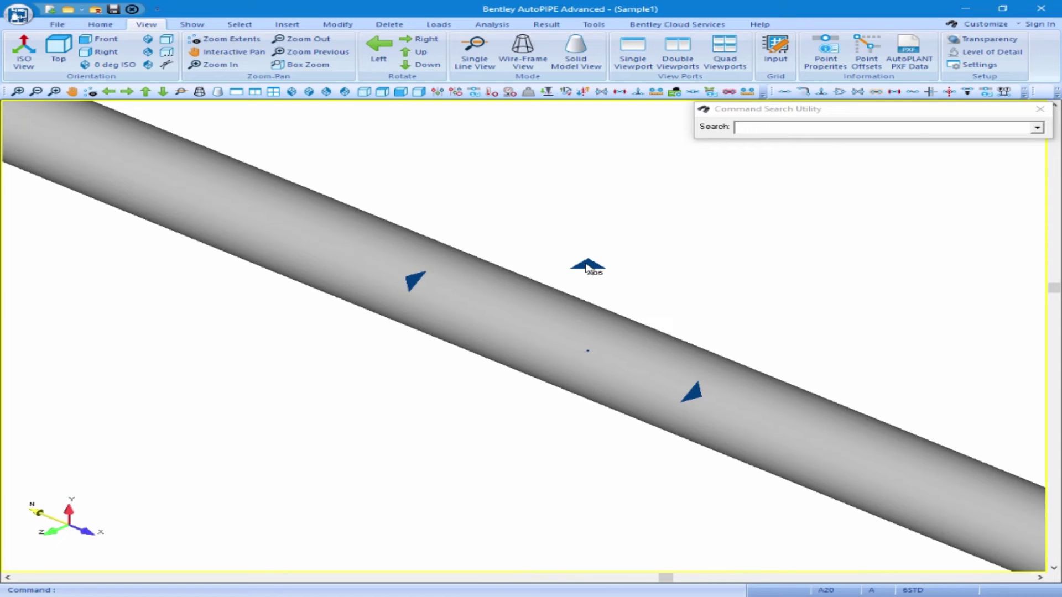
left_click(587, 267)
Add run point B05 at DY 1.5 above A05, assigning the new pipe identifier 4STD.
left_click(287, 24)
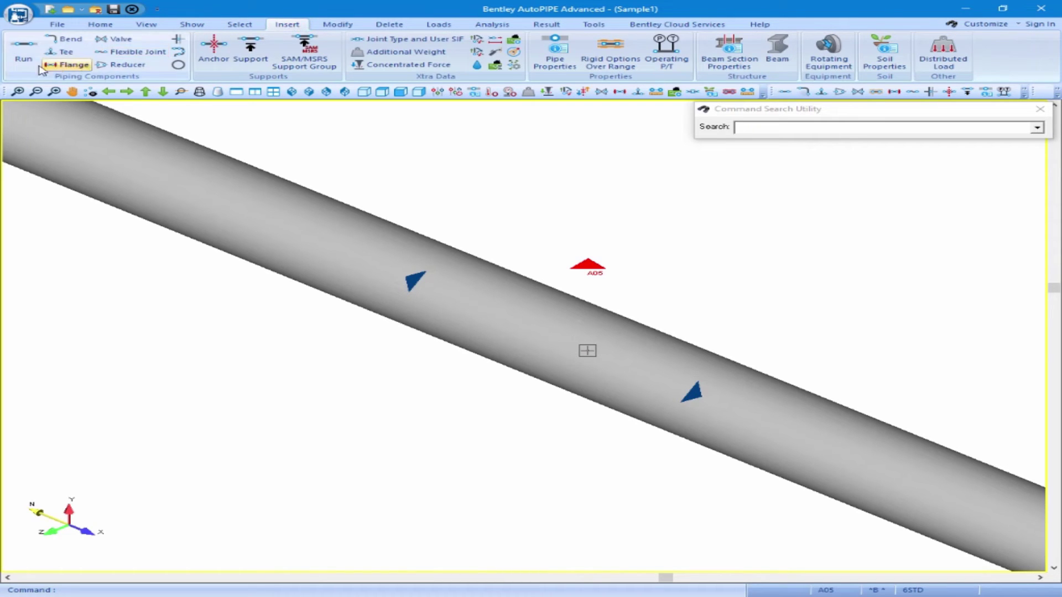
left_click(25, 55)
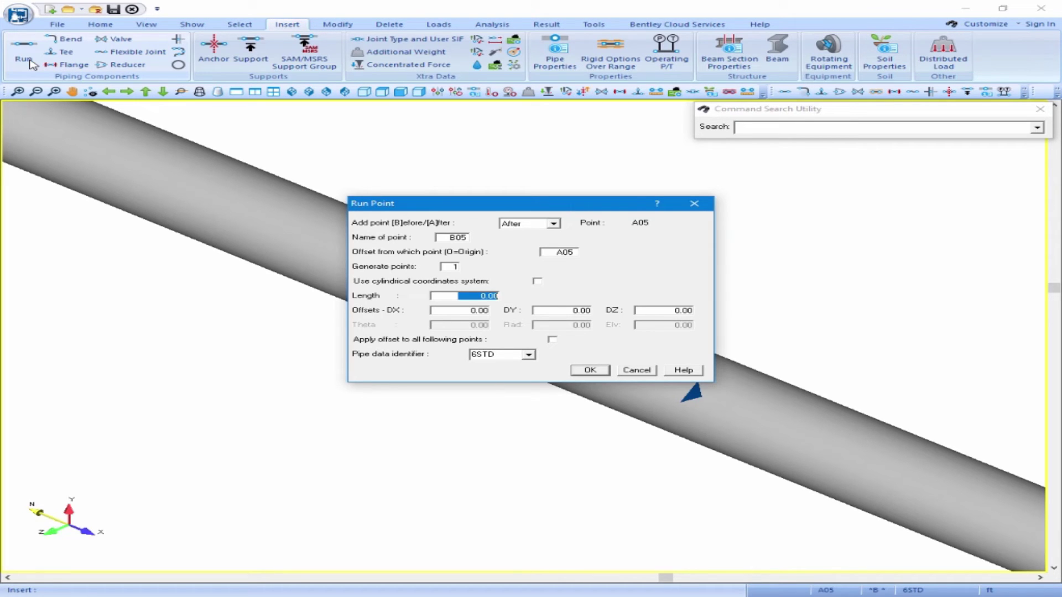
key("Tab")
key("Tab")
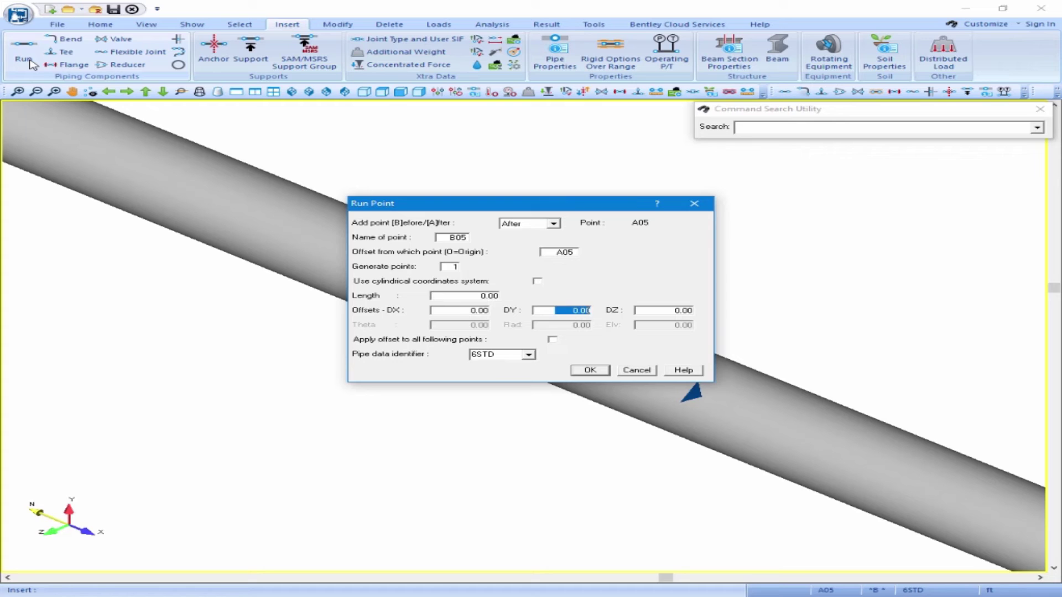
type("1.5")
key("Tab")
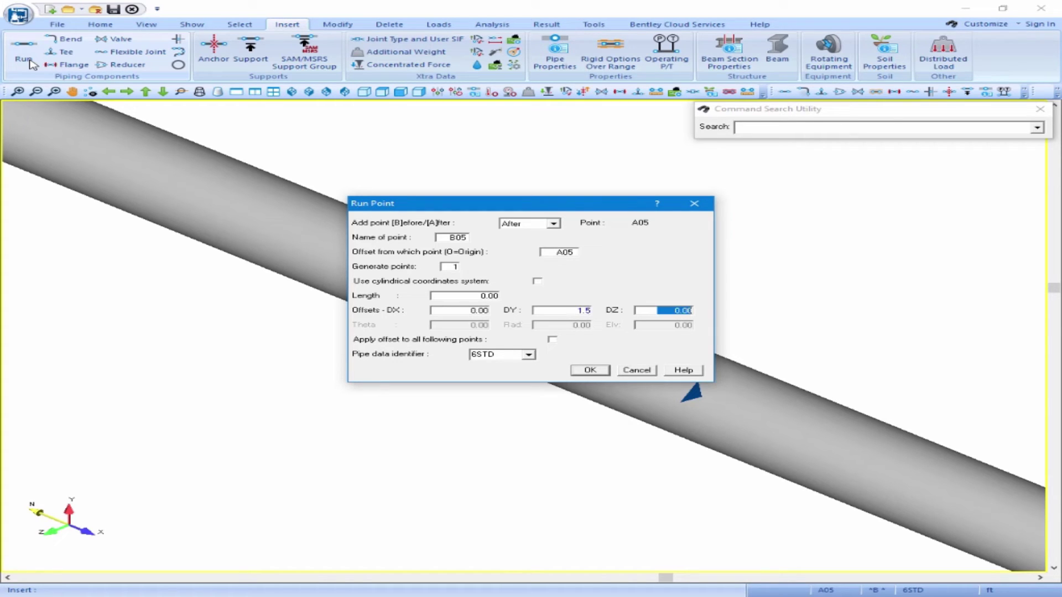
key("Tab")
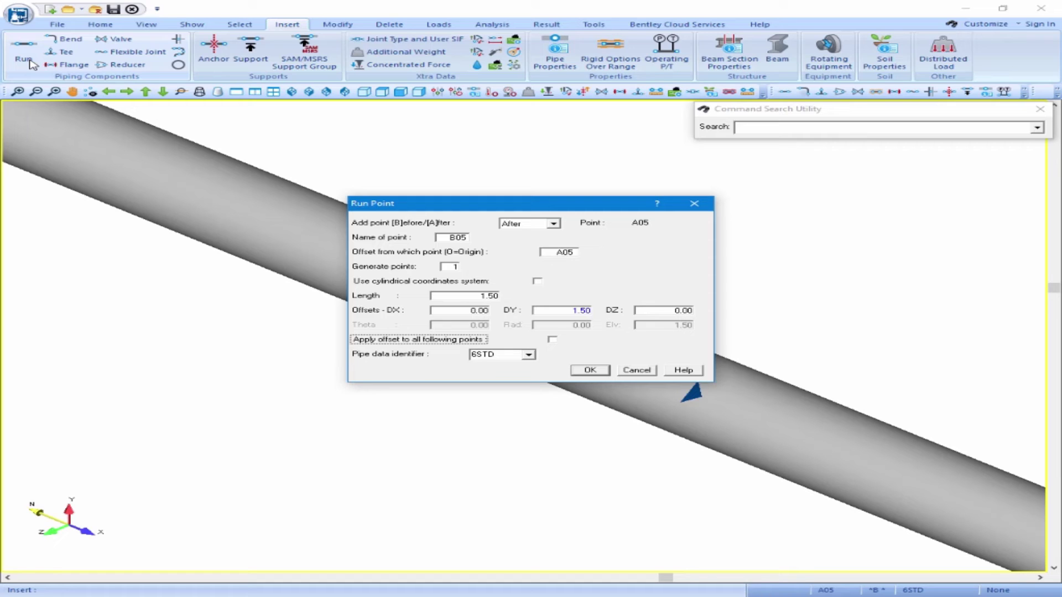
key("Tab")
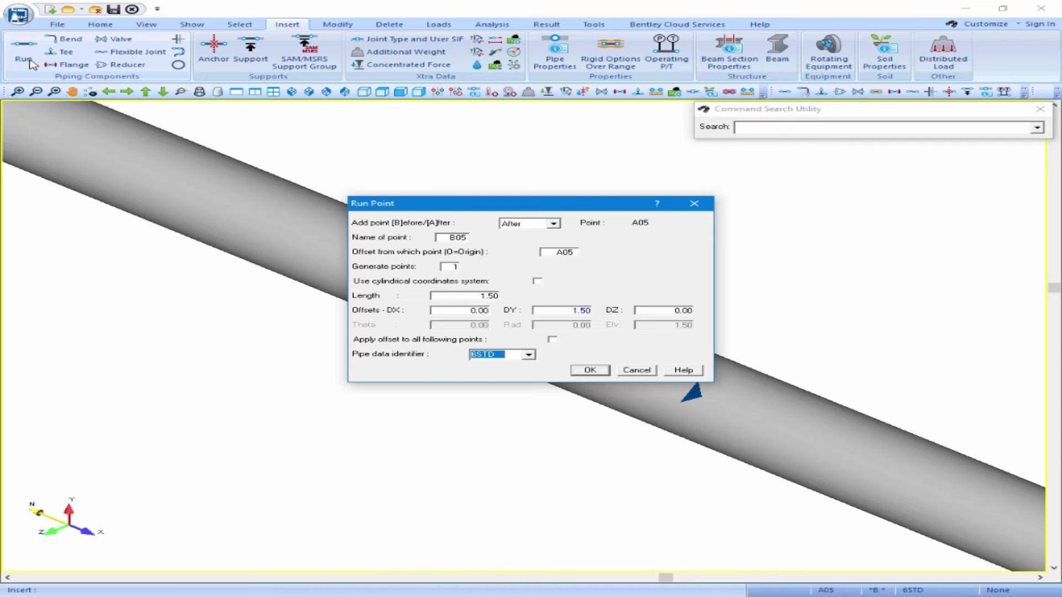
type("4STD")
left_click(601, 375)
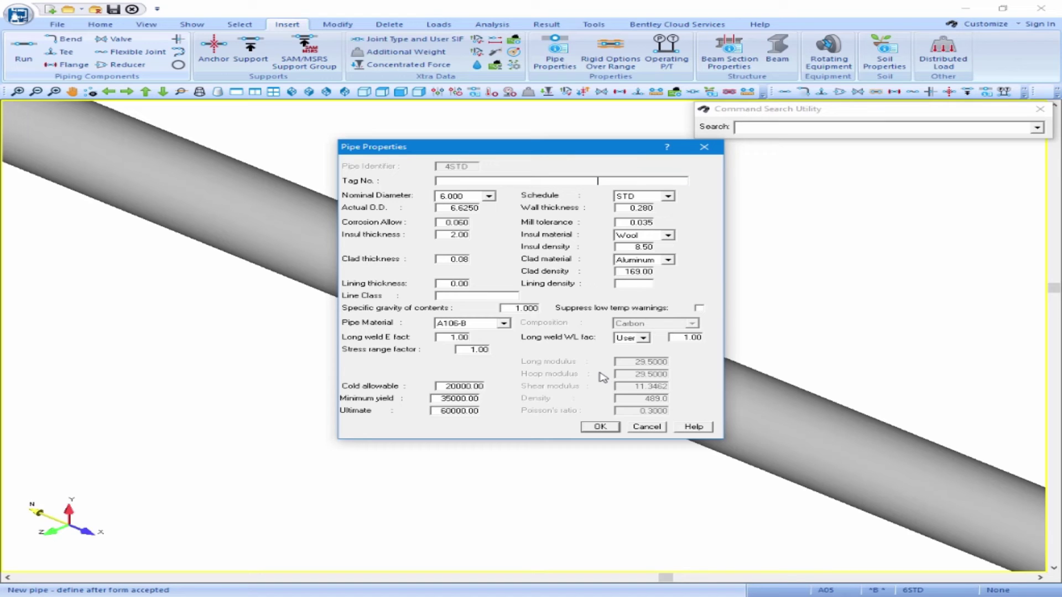
Set the 4STD pipe's nominal diameter to 4.000 and accept its properties.
left_click(488, 196)
left_click(490, 209)
left_click(490, 209)
left_click(475, 209)
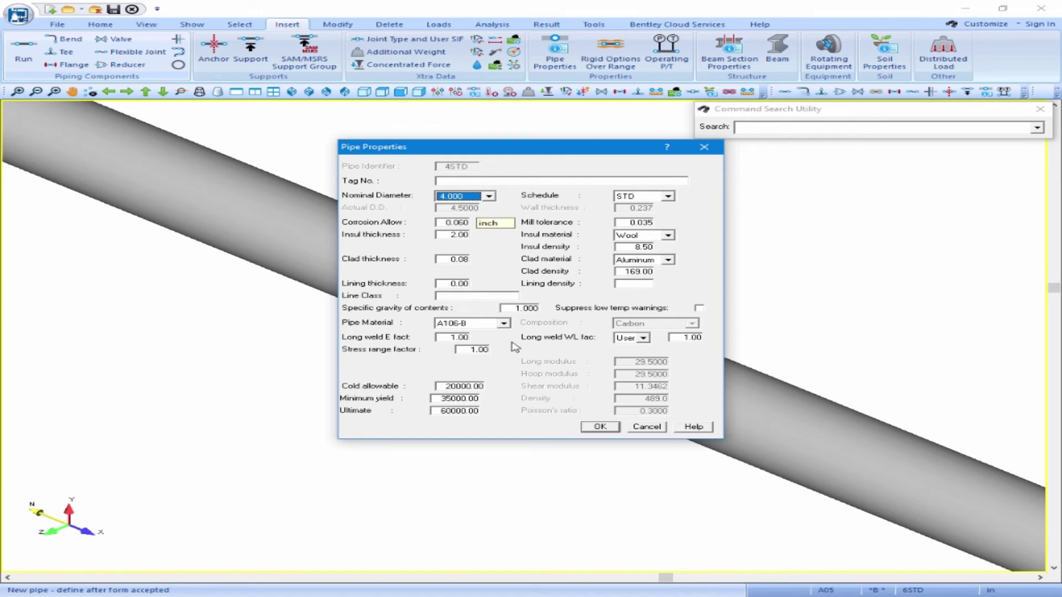
left_click(598, 426)
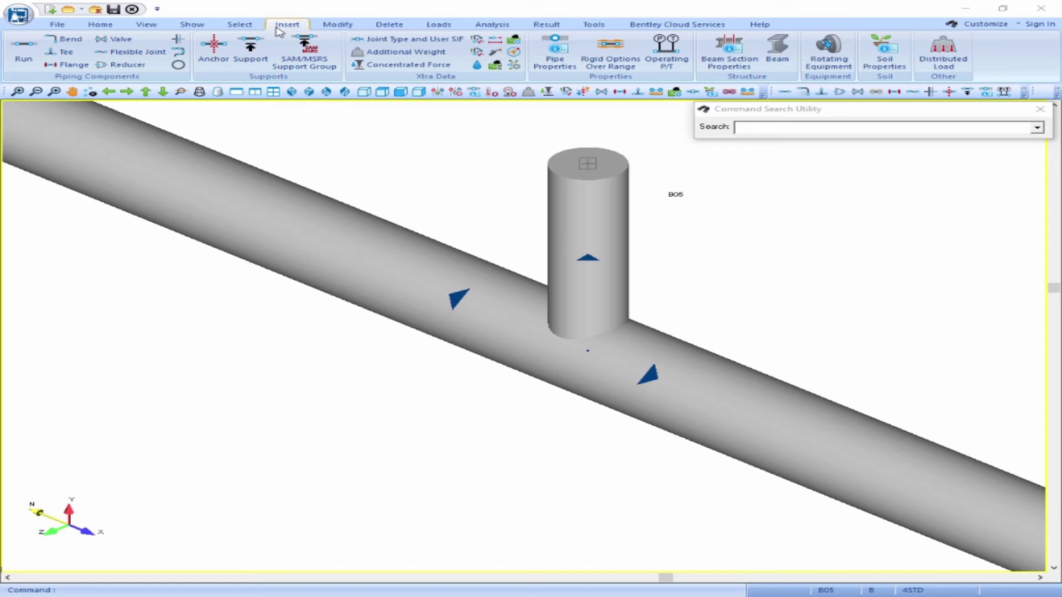
Insert bend point B10 at DY 1.50 after B05.
left_click(60, 44)
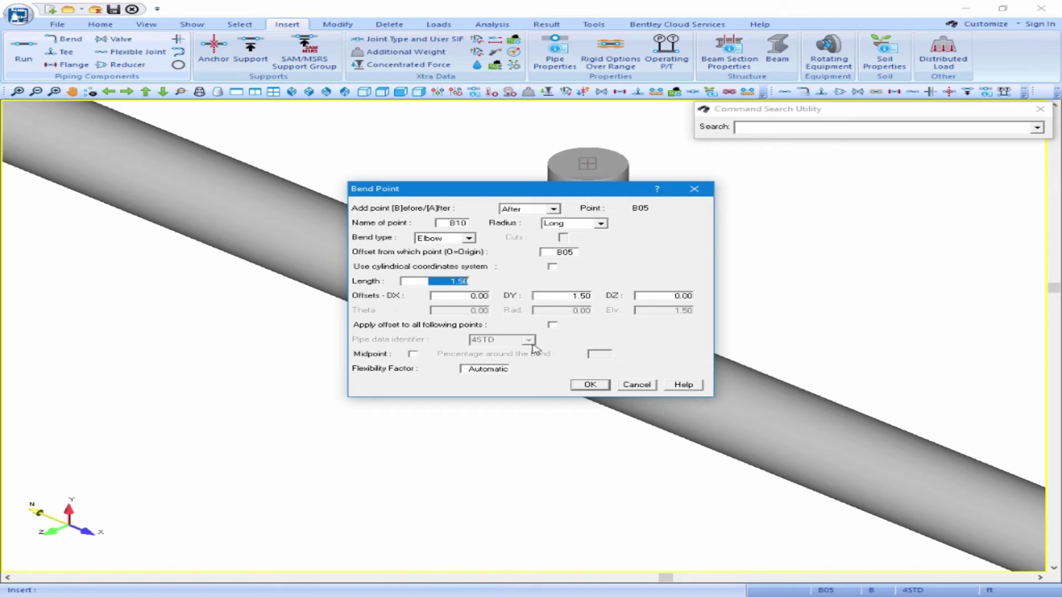
left_click(589, 385)
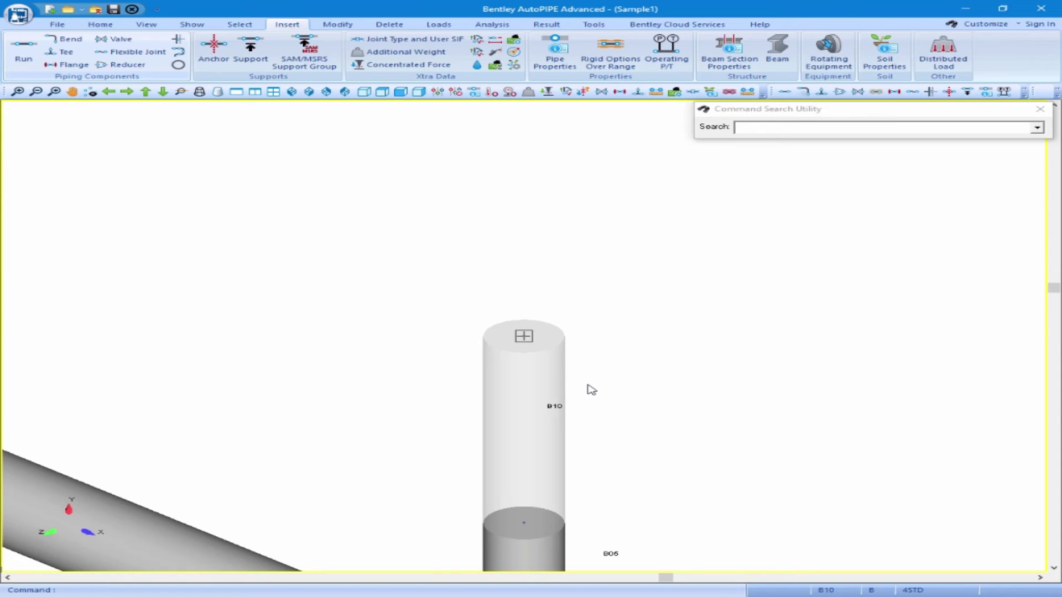
Add run point B15 after B10 with a DZ offset of -2.
left_click(33, 58)
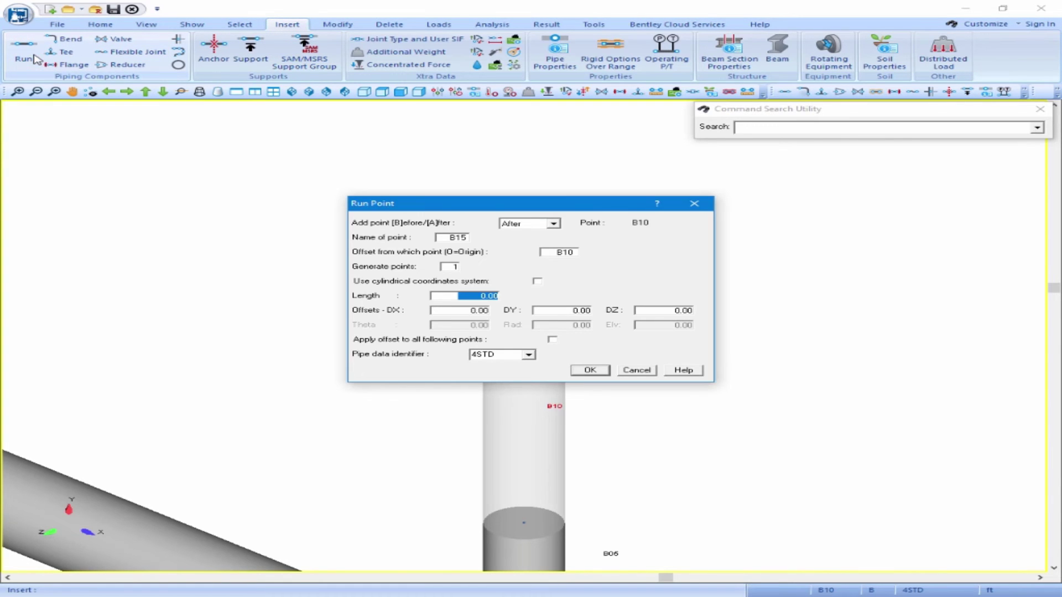
key("Tab")
key("Tab")
key("Tab")
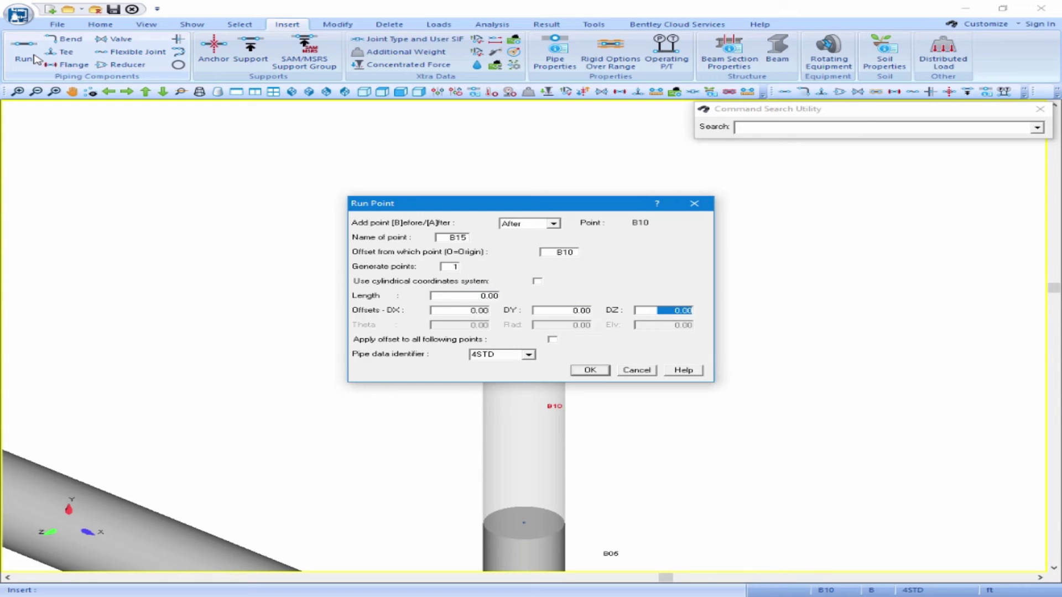
type("-2")
key("Tab")
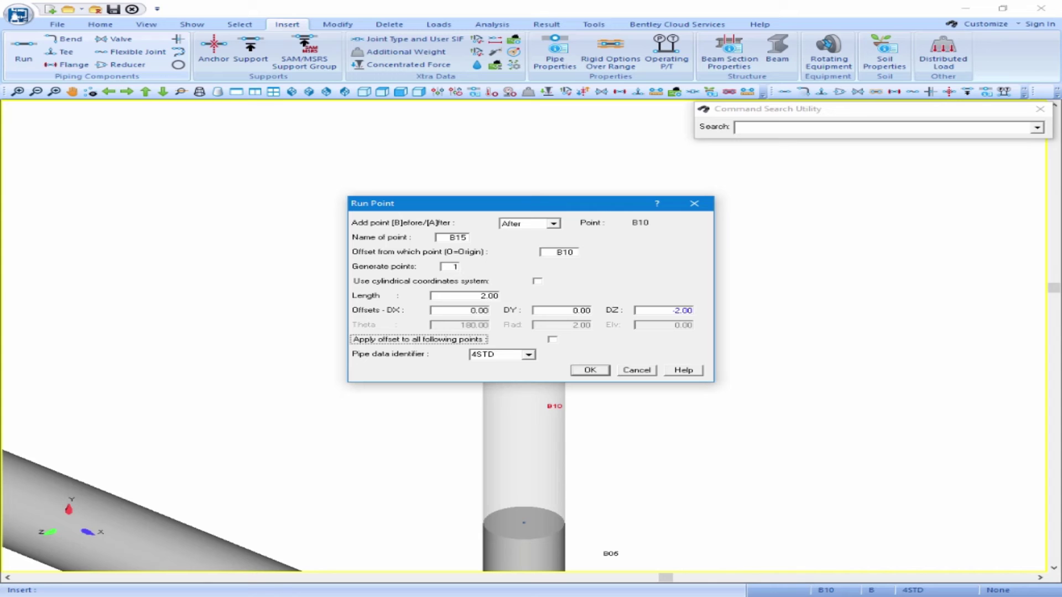
left_click(589, 370)
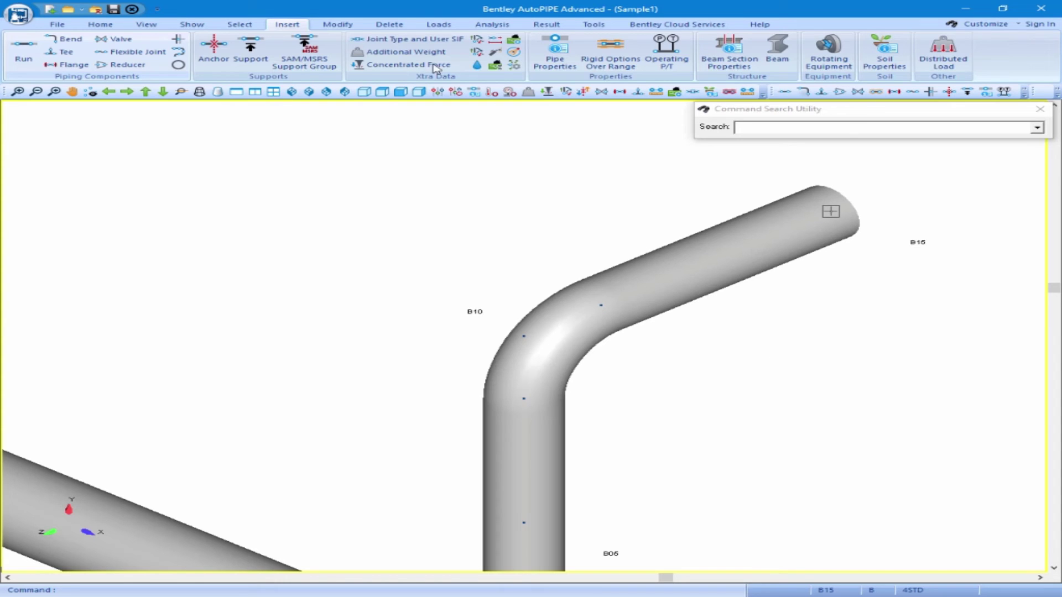
Define a Gate Valves valve B20 after B15, FL/150, 0.75 long, flanges on both ends.
left_click(115, 41)
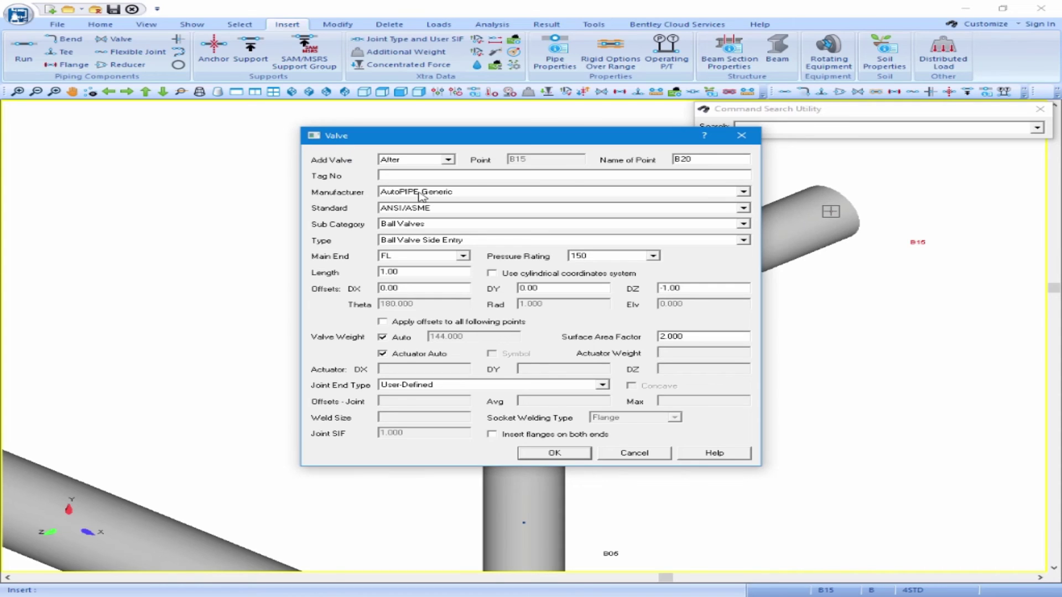
left_click(437, 230)
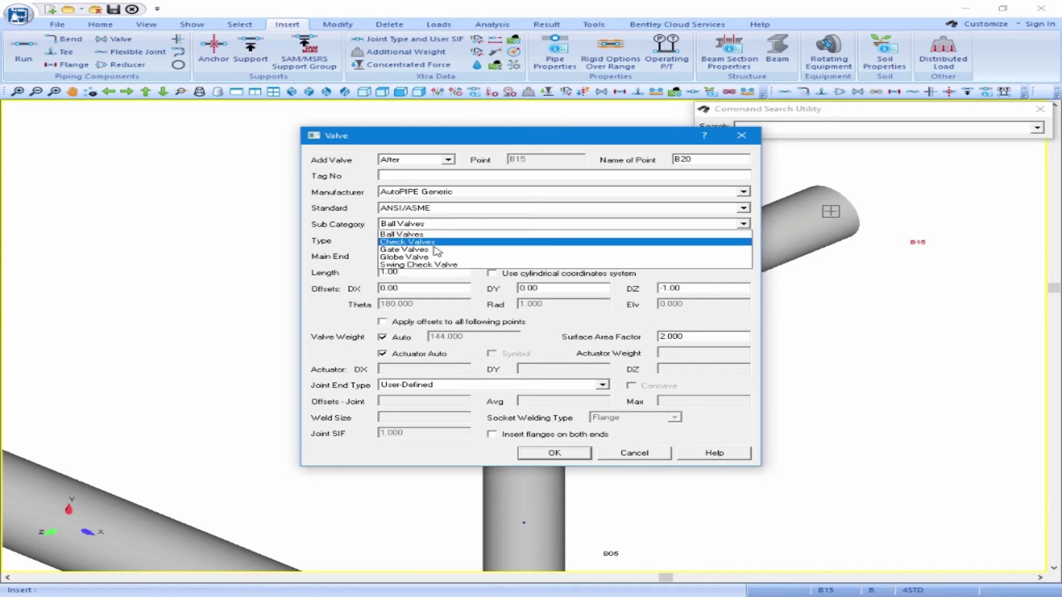
left_click(437, 252)
left_click(435, 243)
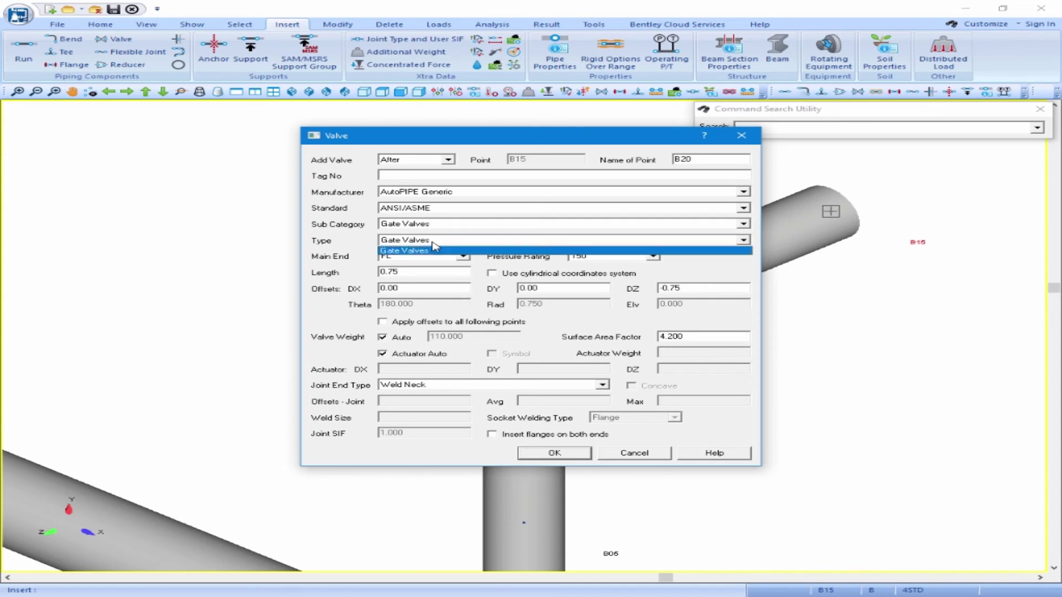
left_click(433, 243)
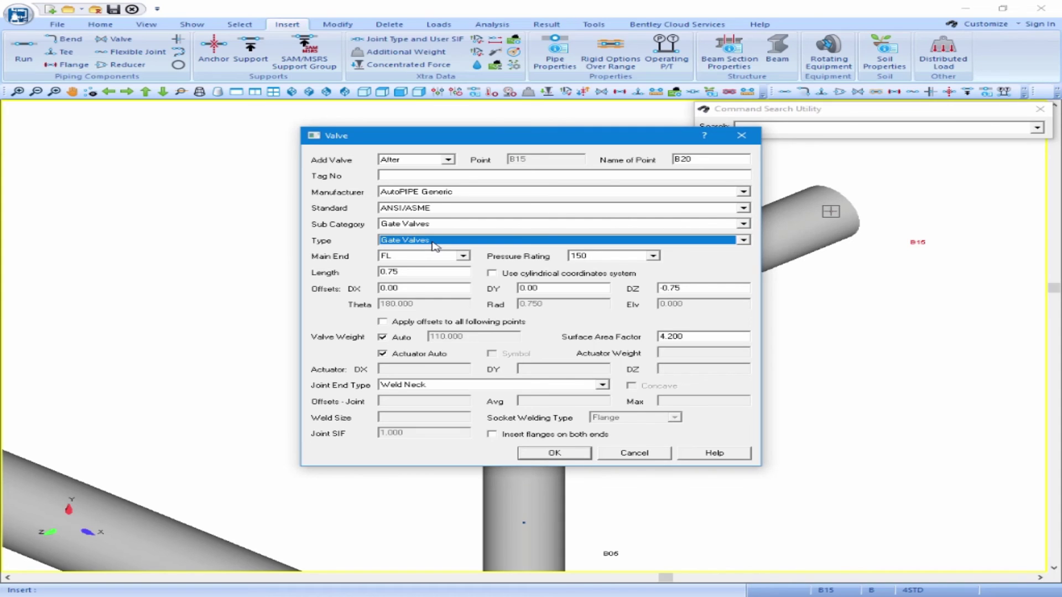
key("Tab")
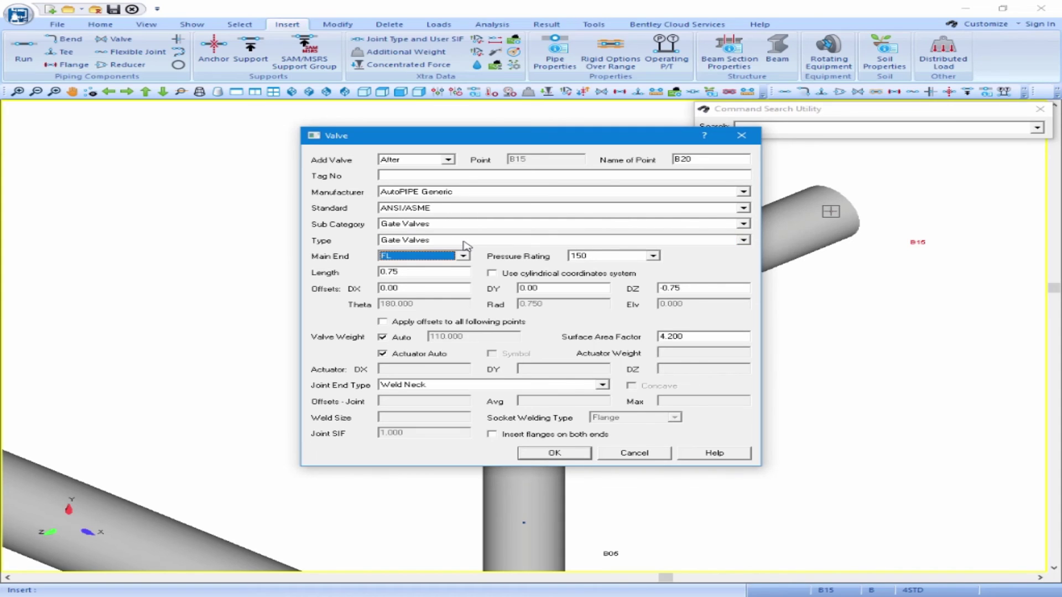
key("Tab")
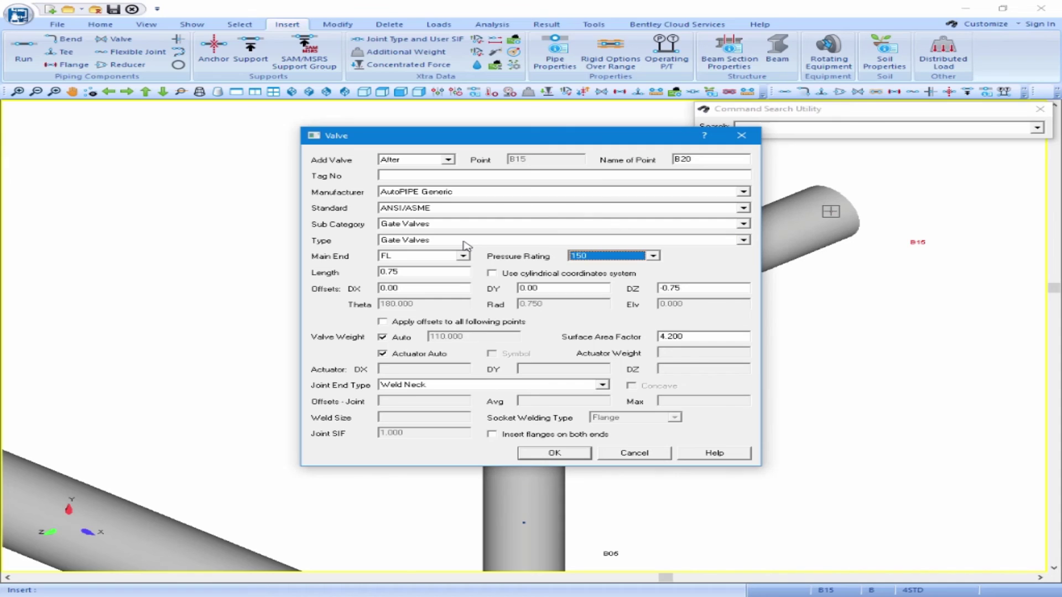
key("Tab")
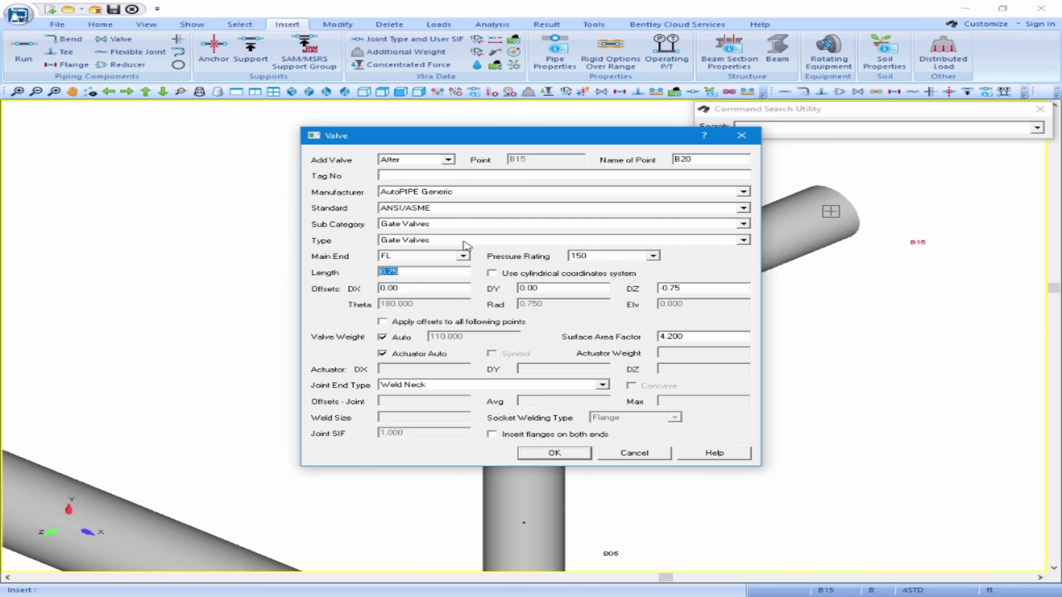
key("Tab")
left_click(492, 436)
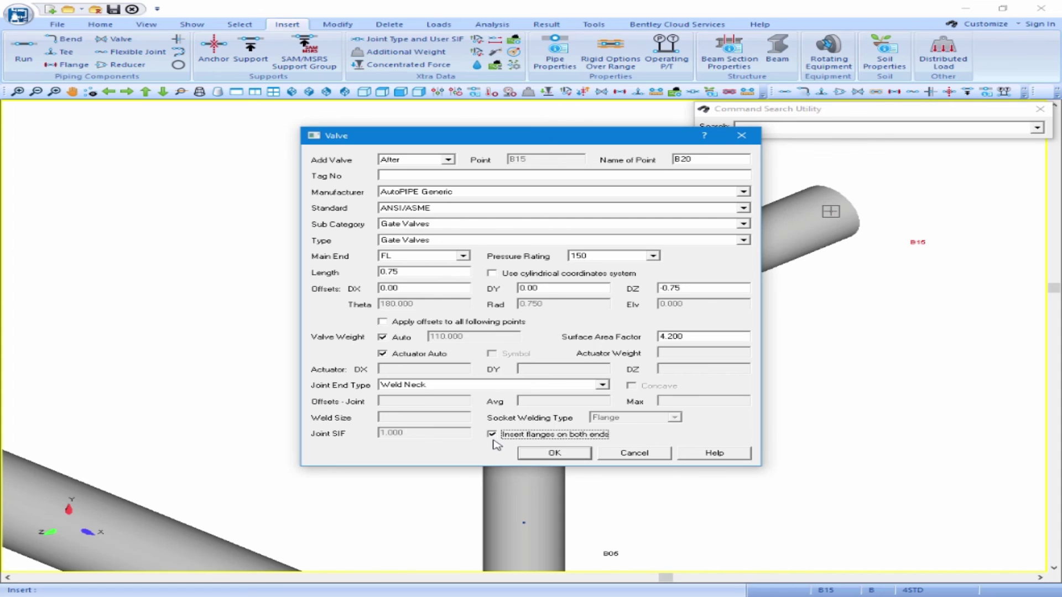
Insert the flanged gate valve, then zoom out and pan to frame the whole branch.
left_click(578, 458)
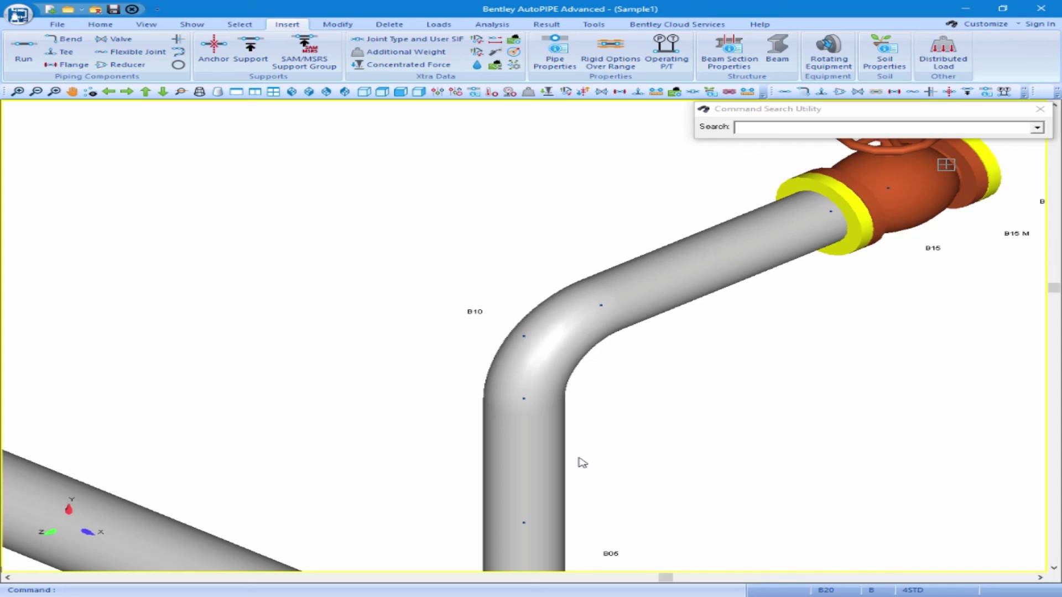
scroll(577, 456, "down", 3)
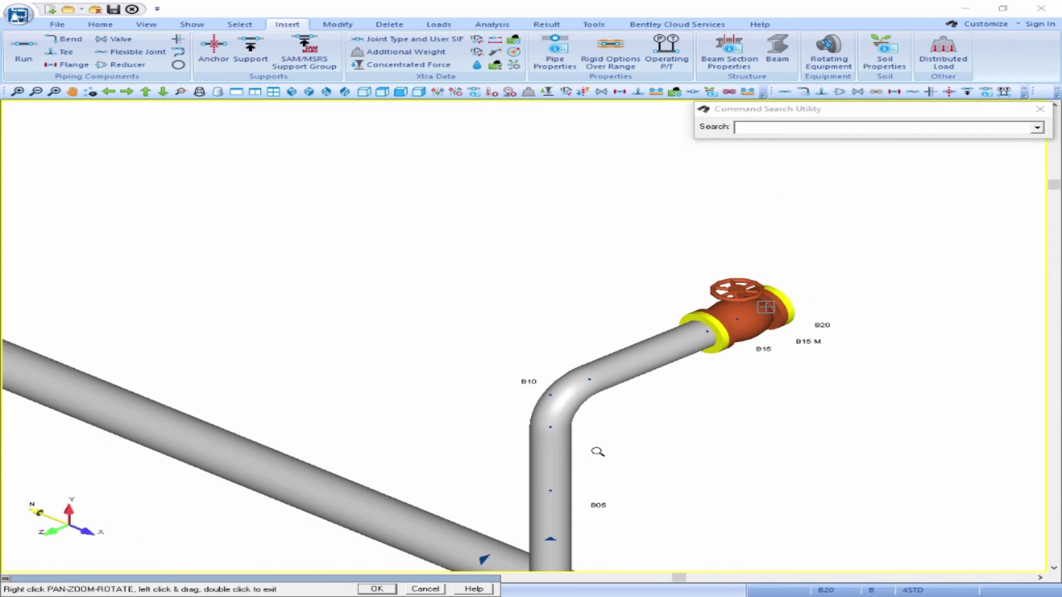
left_click_drag(597, 451, 514, 401)
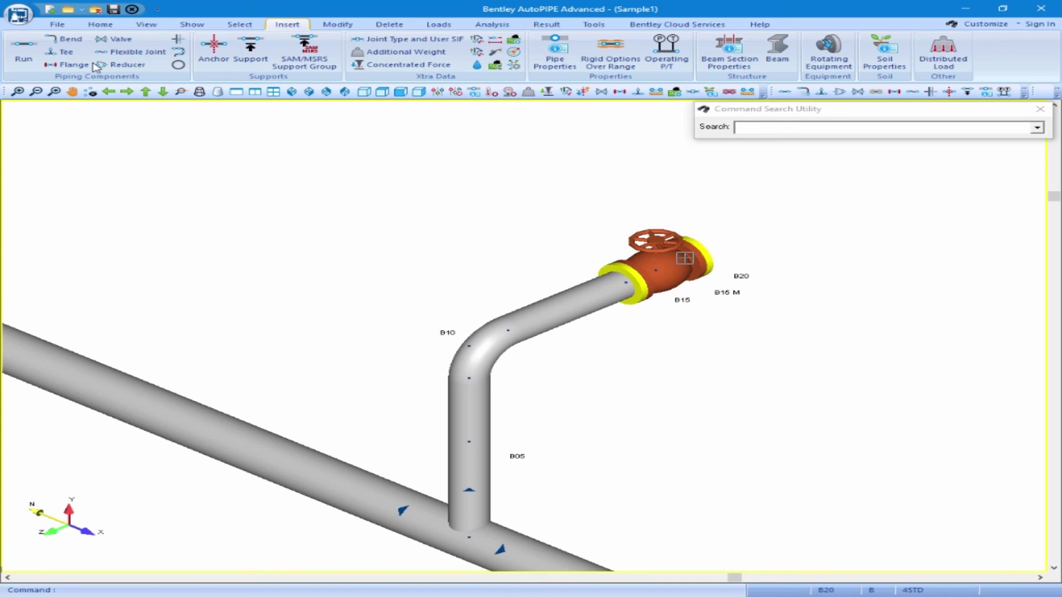
Extend a 2.00 run (DZ -2) from B20 to B25 and anchor B25 rigidly.
left_click(23, 60)
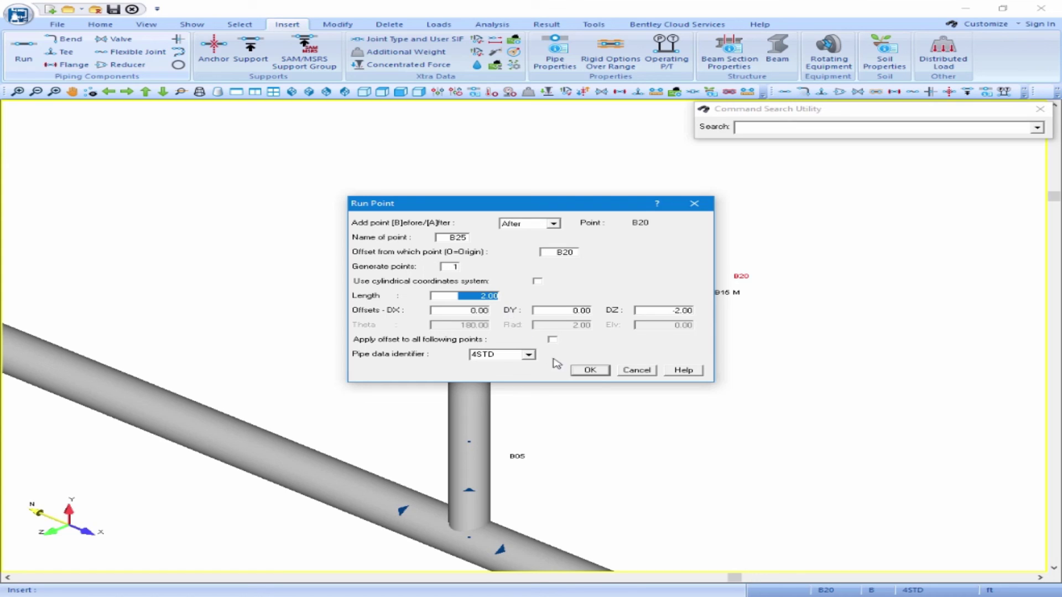
left_click(594, 370)
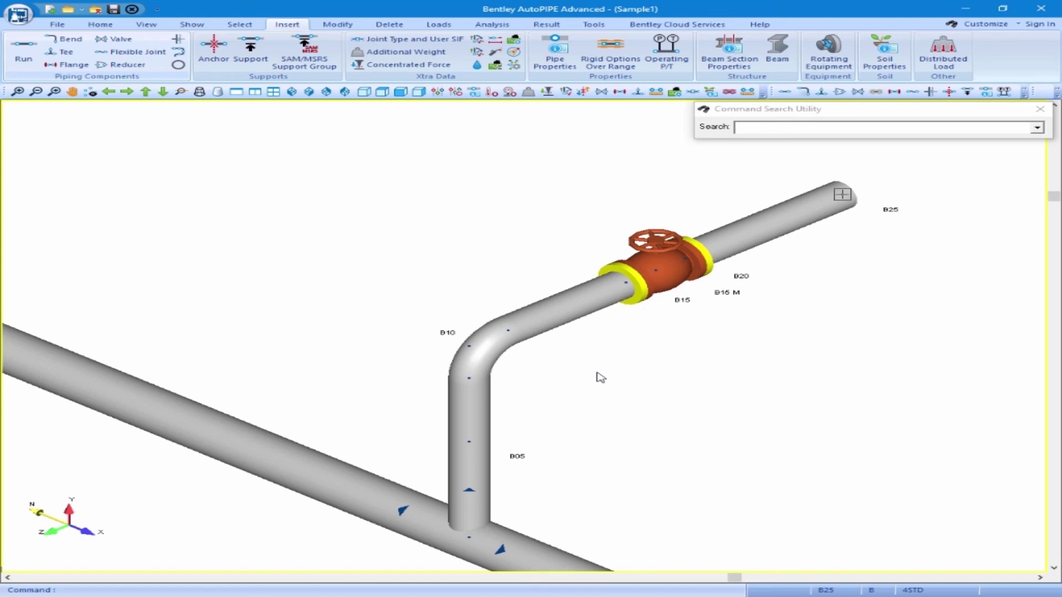
left_click(223, 61)
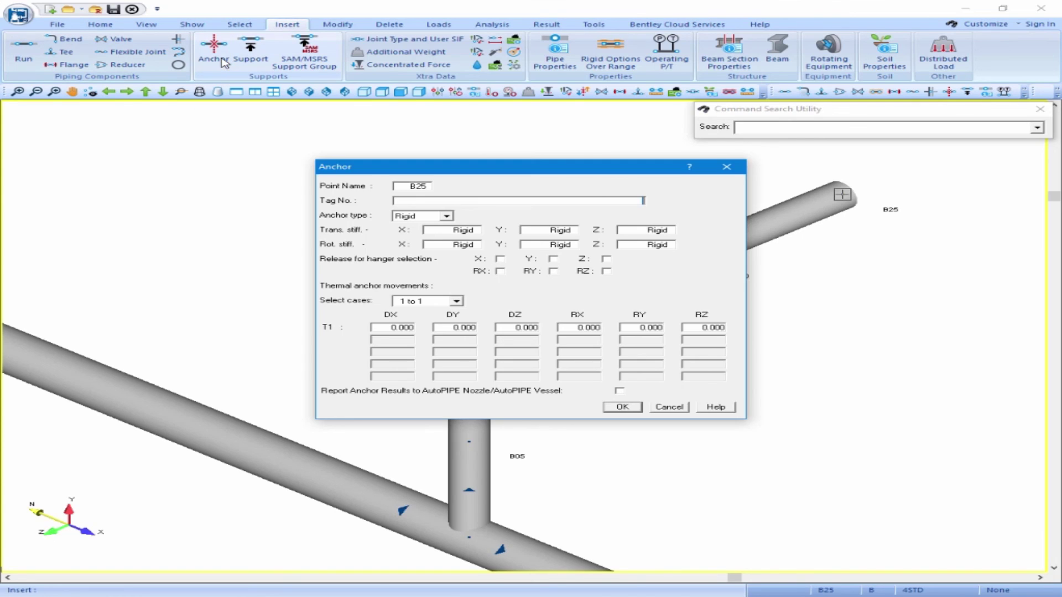
left_click(615, 407)
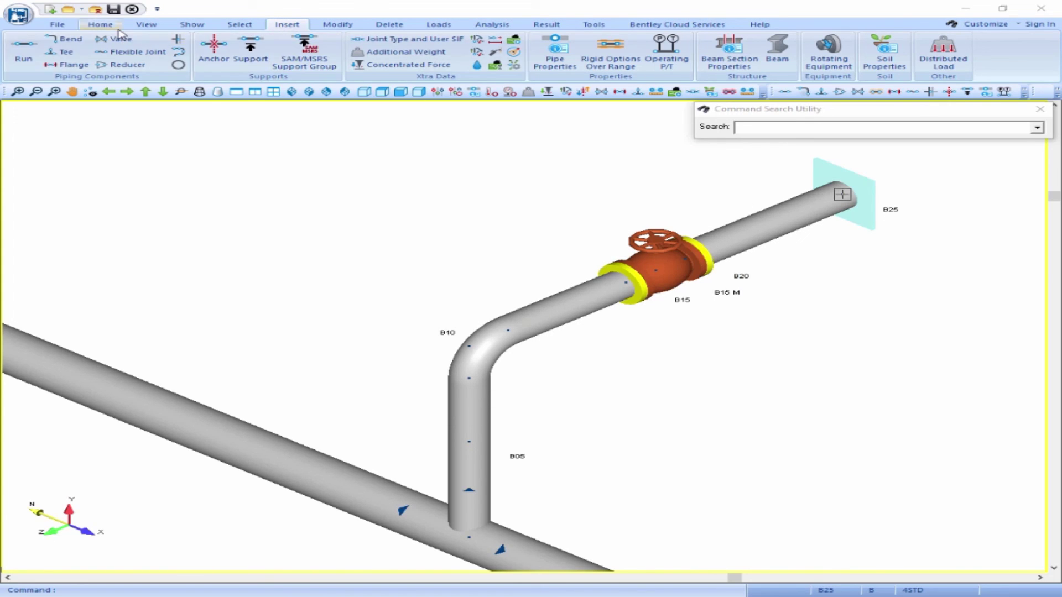
Switch to the Extent Default ISO view of the whole model and show the File commands.
left_click(145, 24)
left_click(165, 39)
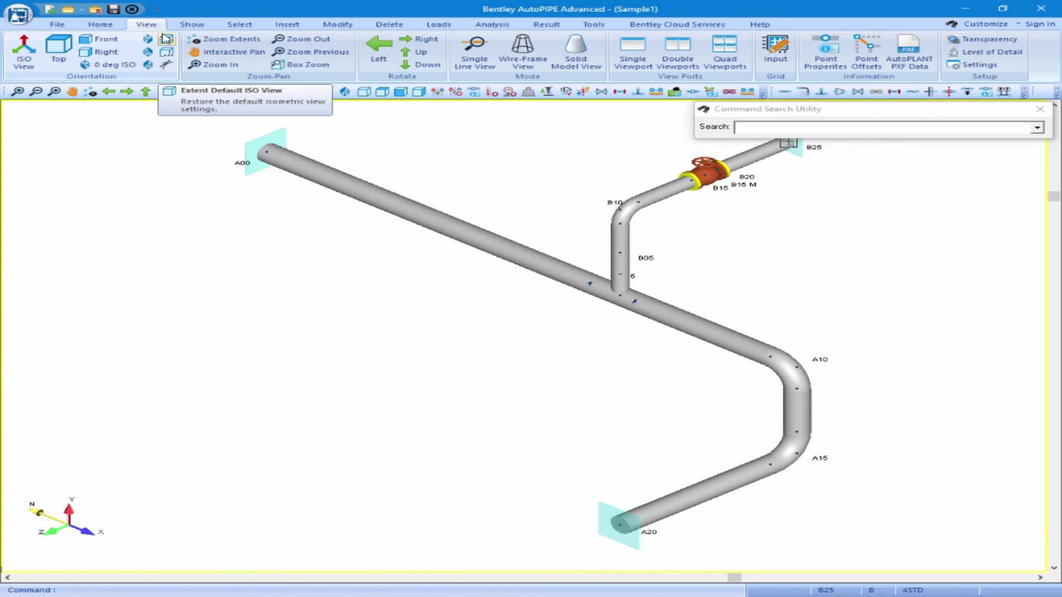
left_click(57, 24)
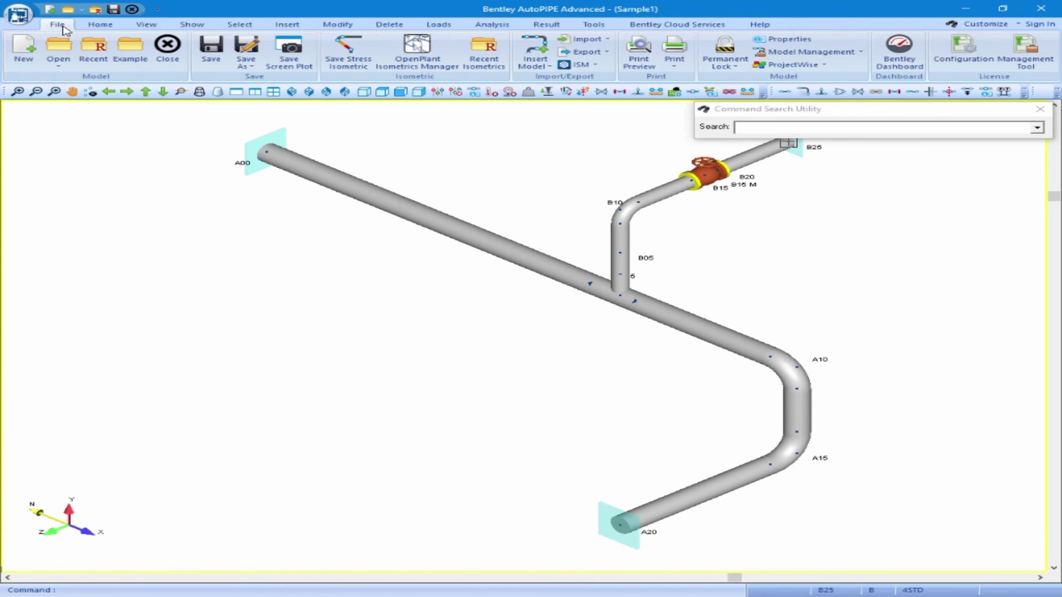